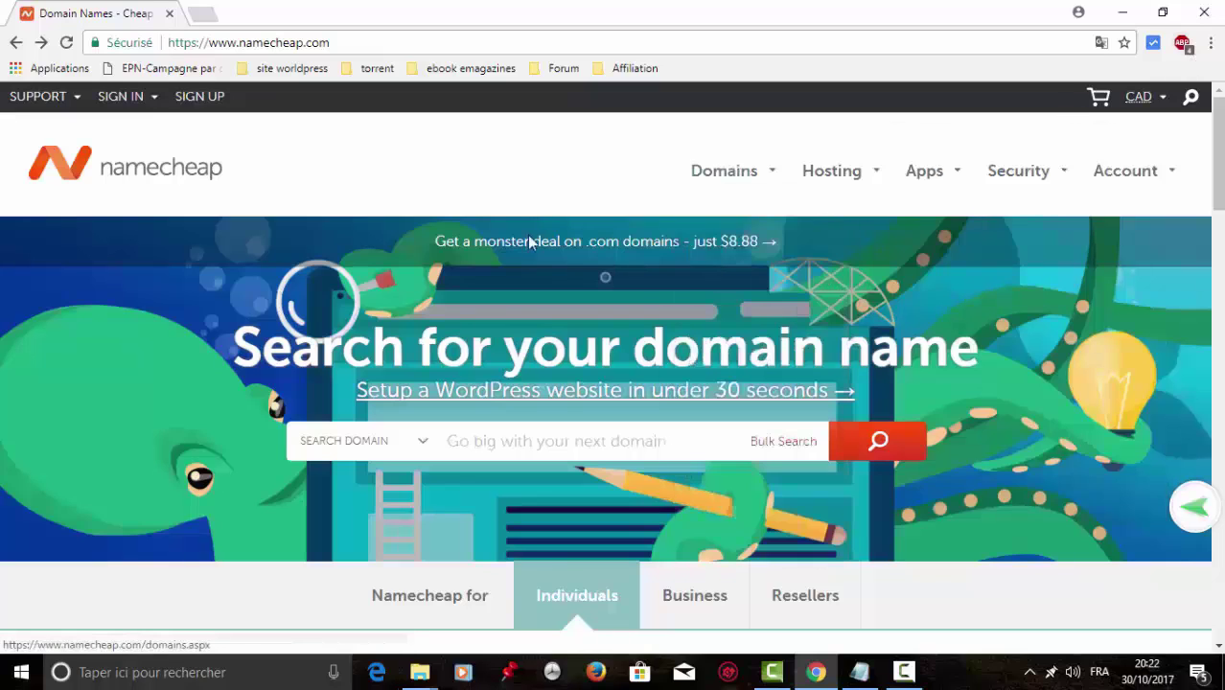
Open the new-account sign-up page and look over the fields of its registration form
left_click(151, 100)
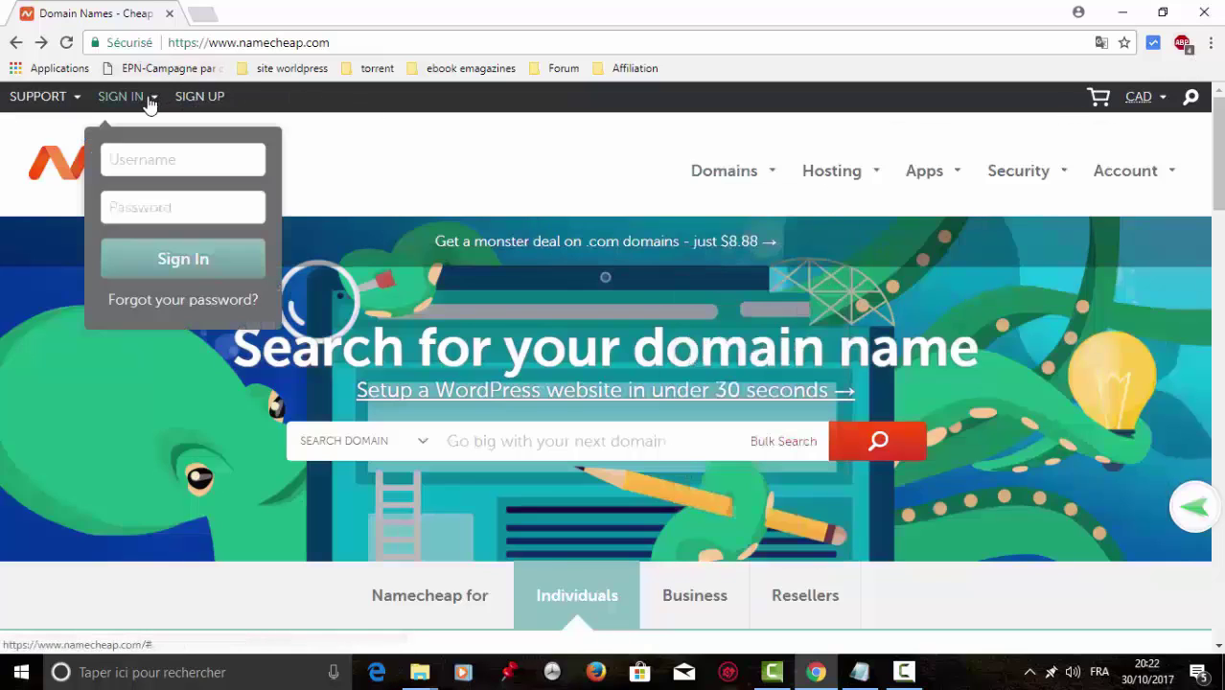
left_click(209, 100)
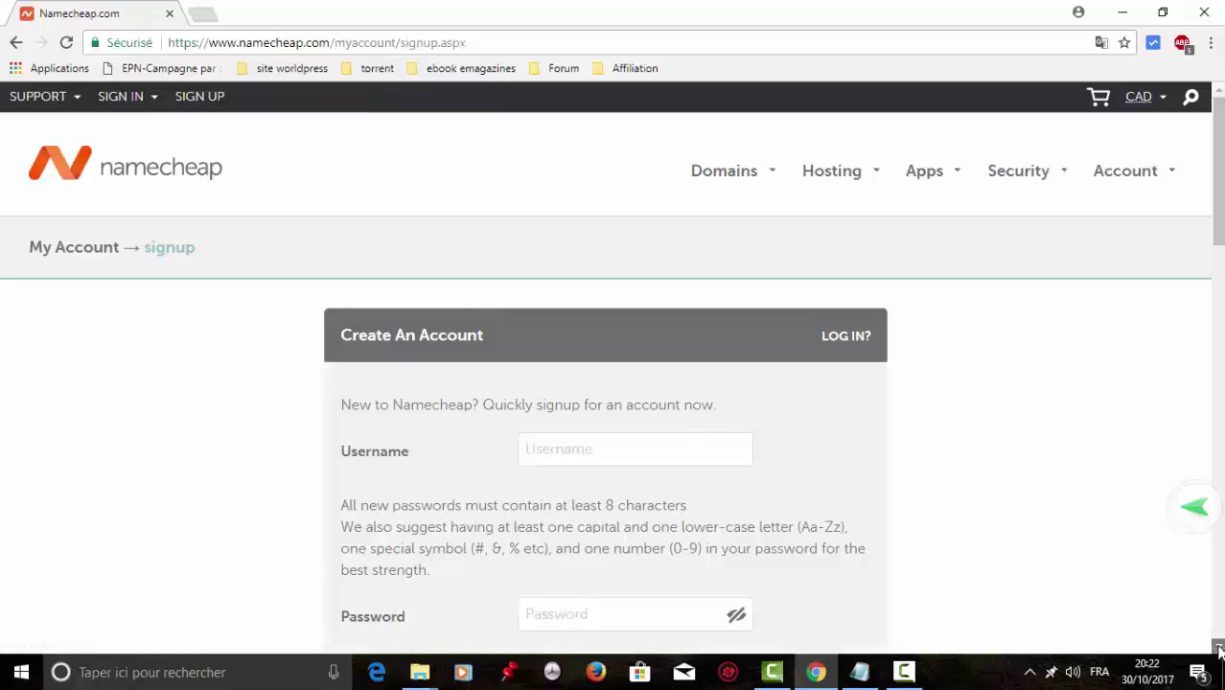
left_click_drag(1218, 650, 1218, 651)
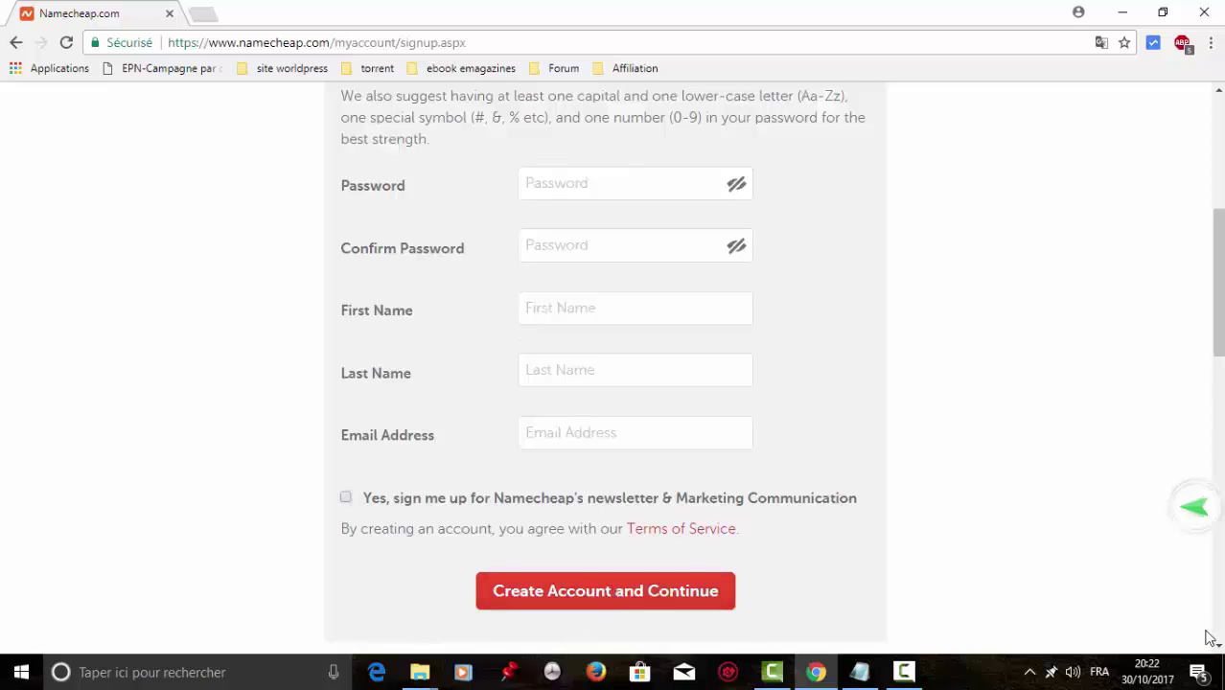
scroll(1220, 628, "down", 10)
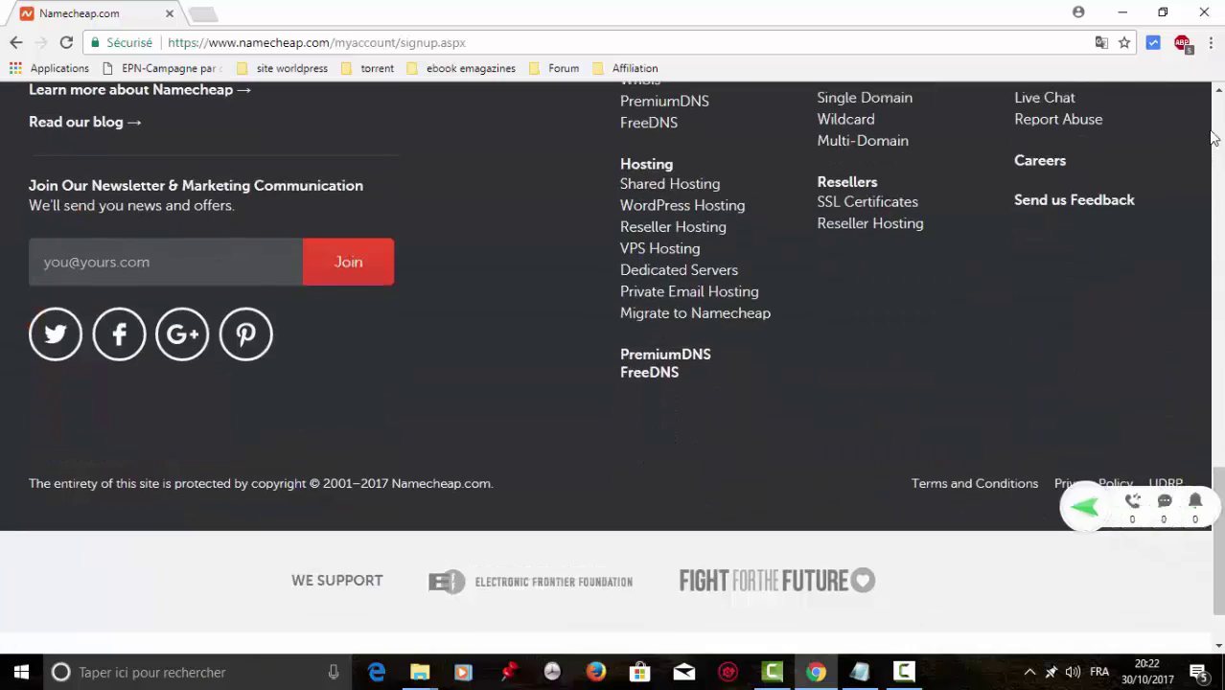
left_click(1220, 134)
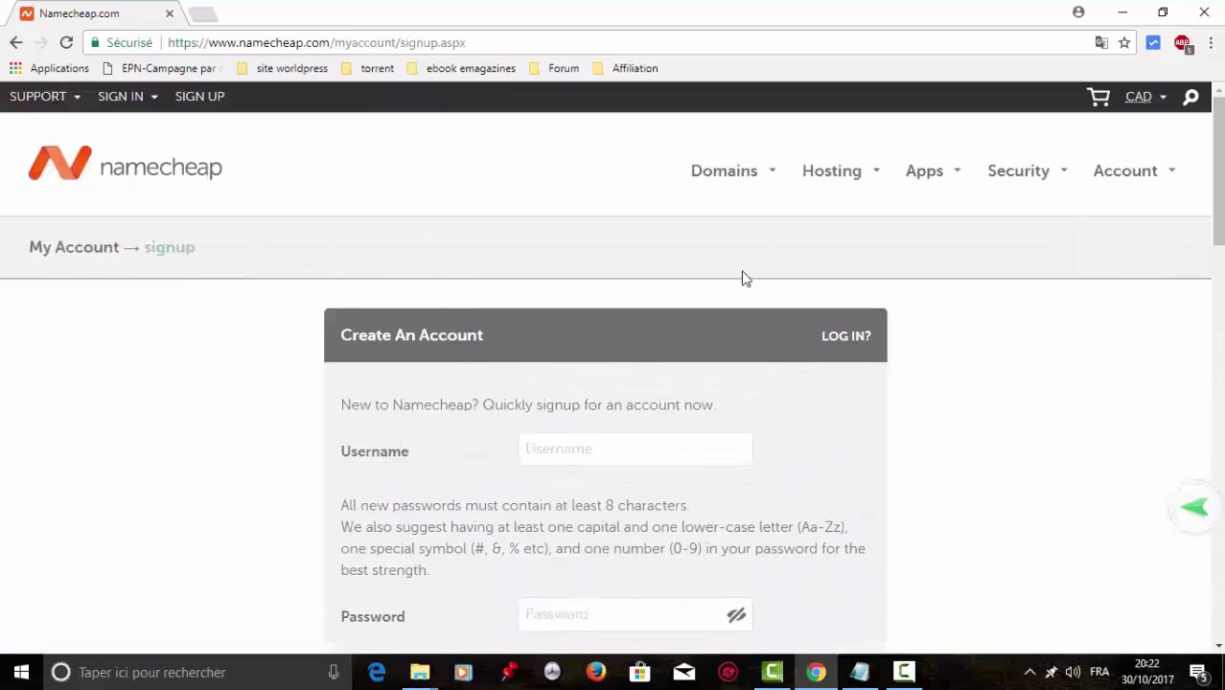
Sign in to the existing account by entering the account username and the account password
mouse_move(129, 102)
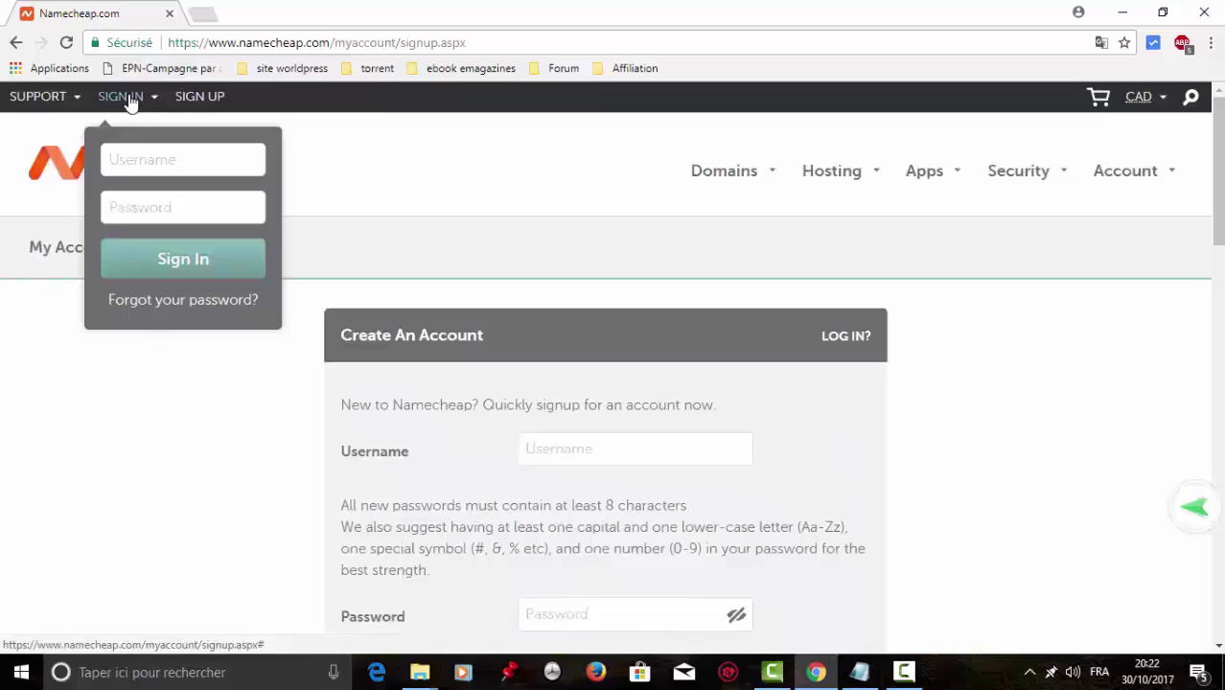
left_click(136, 165)
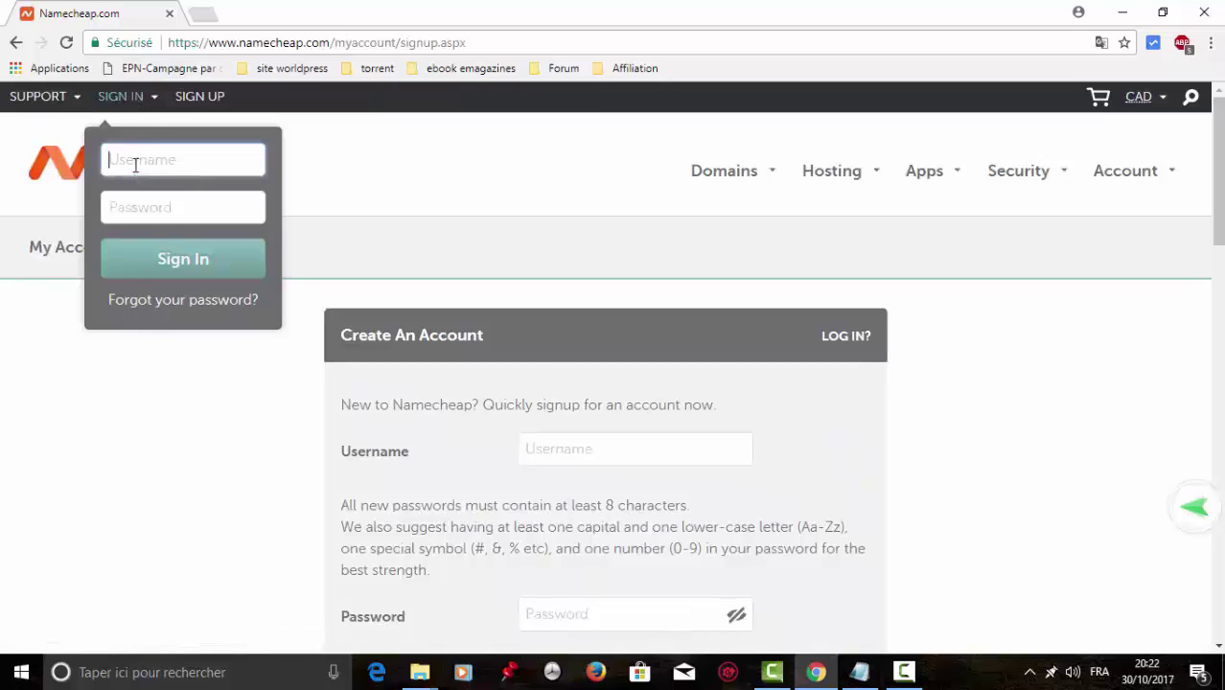
type("sciencetech")
left_click(144, 213)
left_click(163, 261)
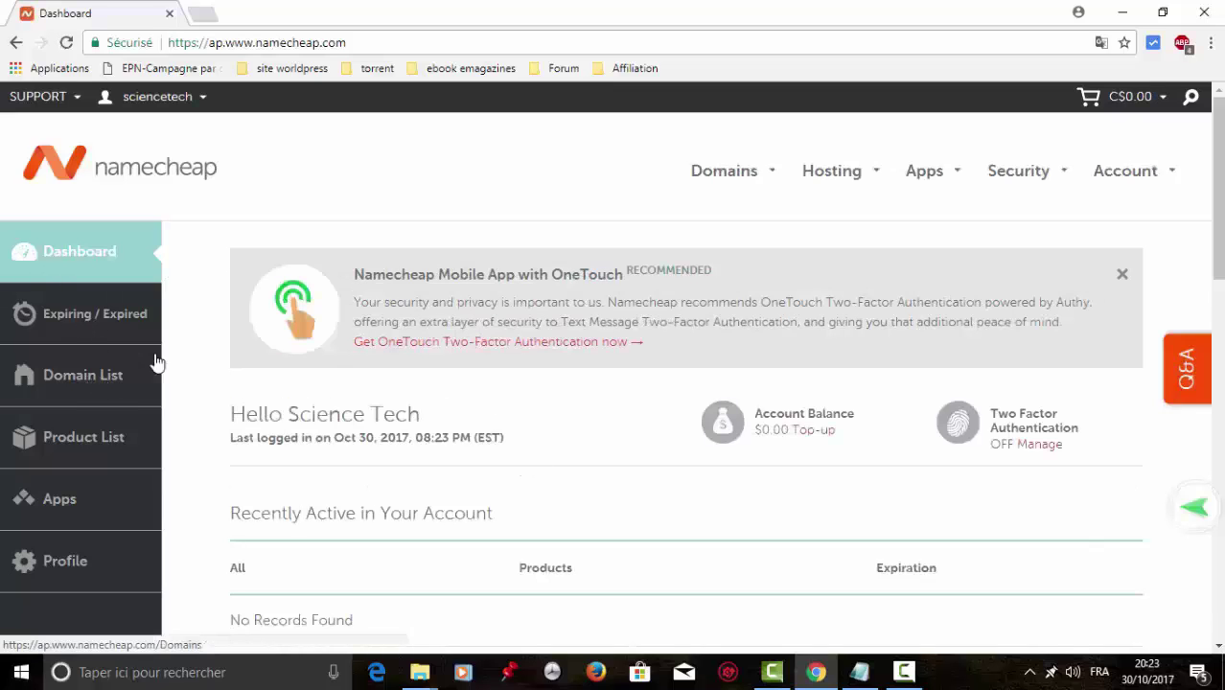
Open the Domain Name Search page and look through its guidance on choosing a domain
mouse_move(769, 179)
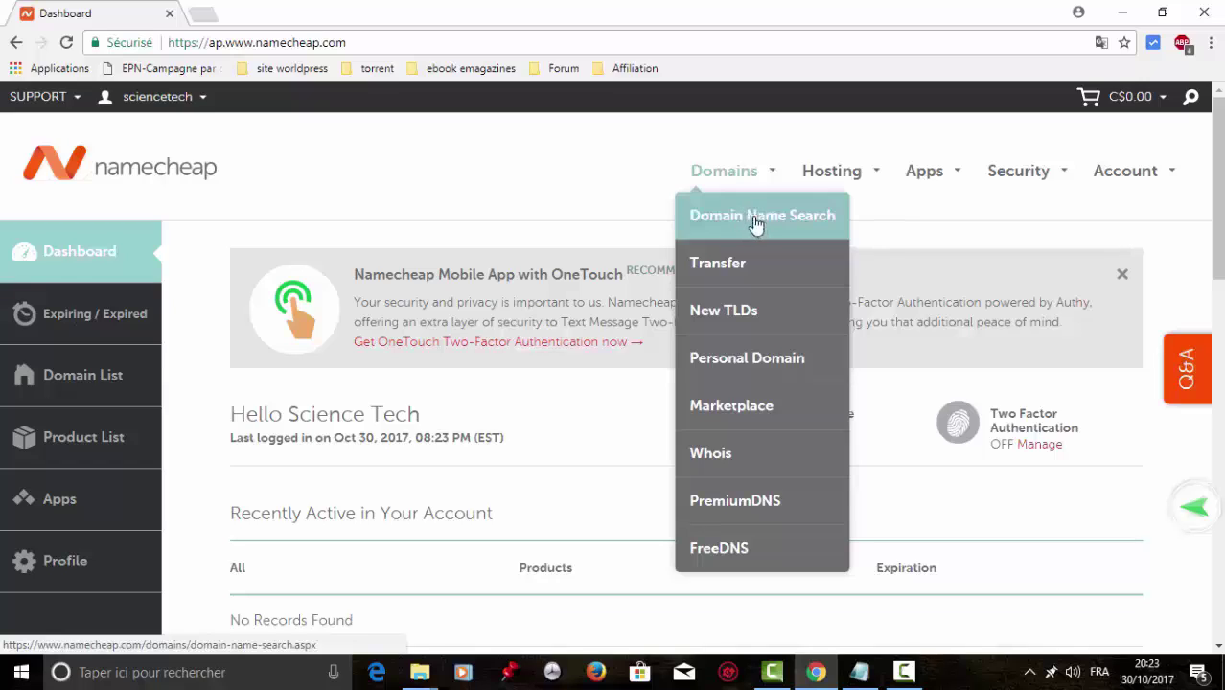
left_click(754, 221)
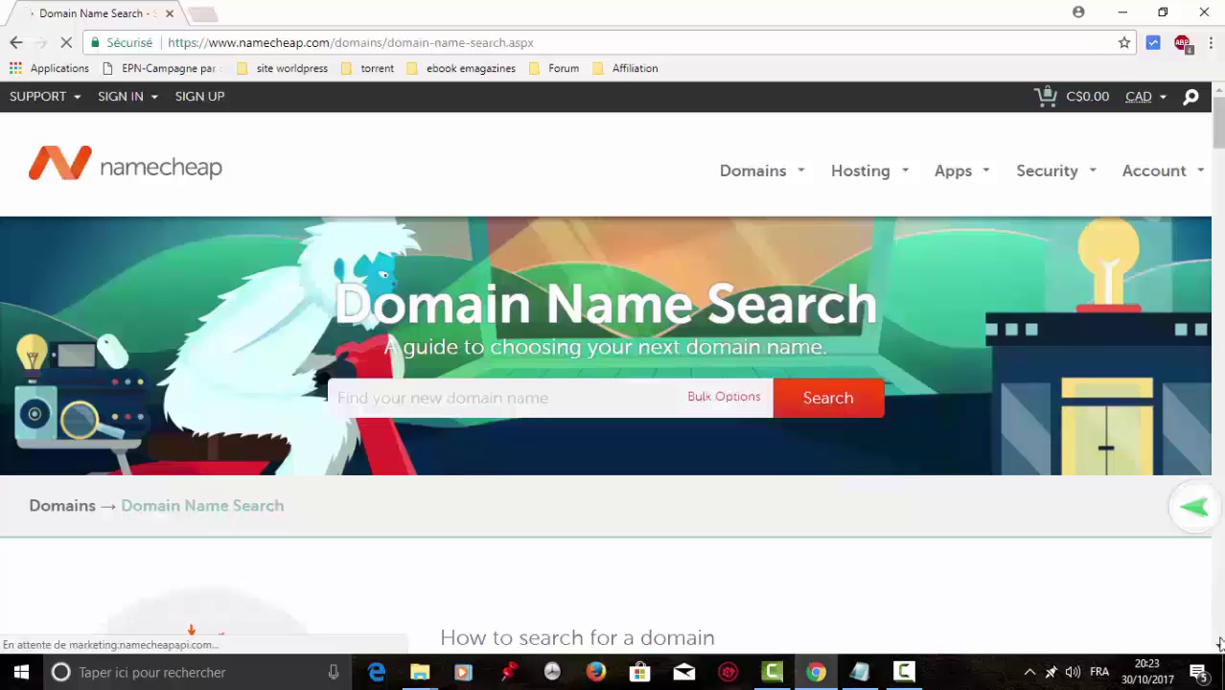
scroll(1219, 649, "down", 3)
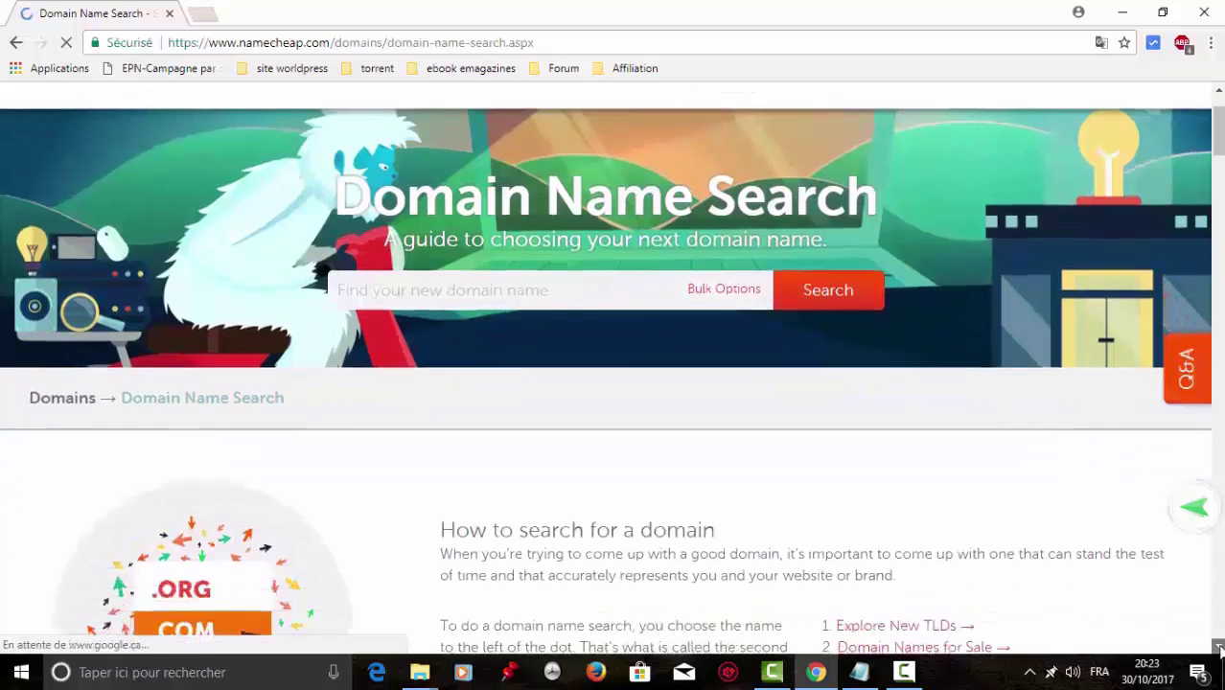
scroll(1219, 648, "down", 3)
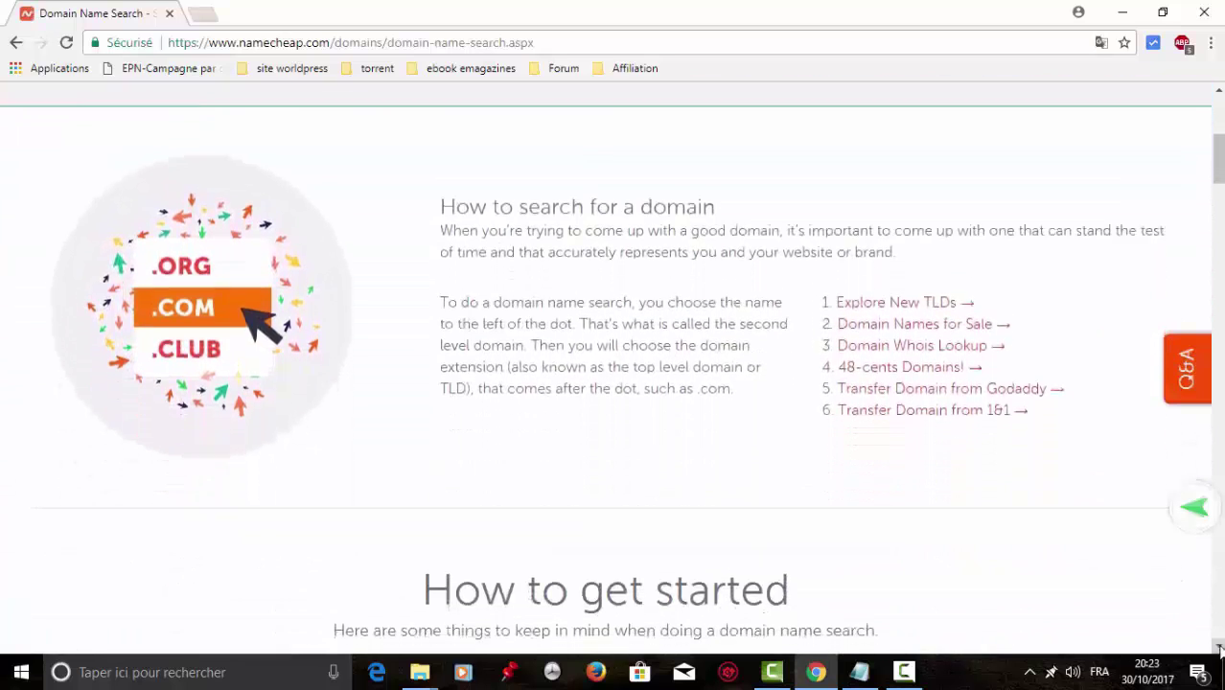
scroll(1219, 649, "down", 4)
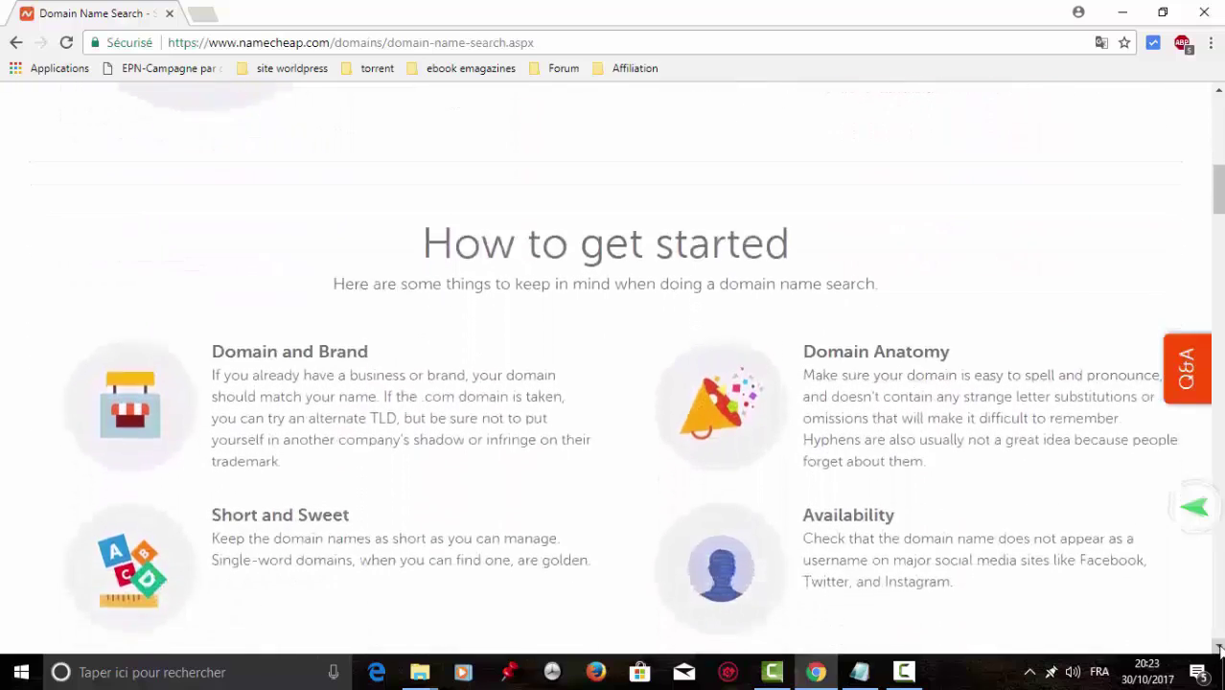
scroll(1219, 648, "down", 3)
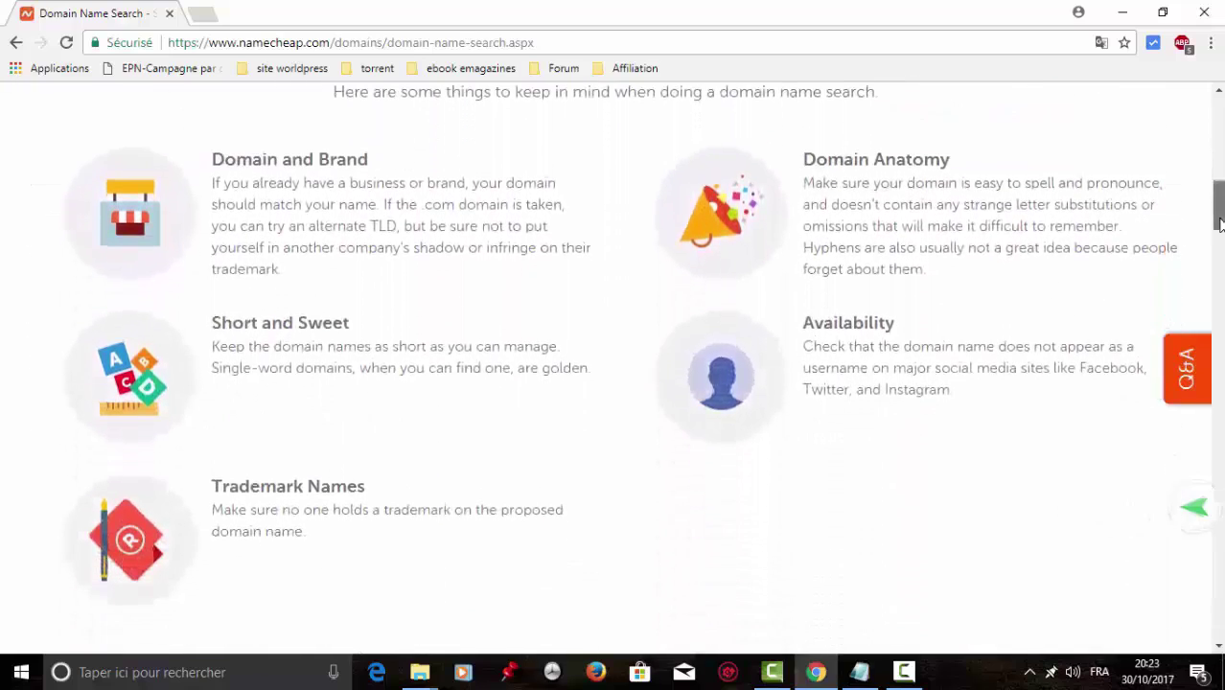
left_click_drag(1219, 207, 1219, 134)
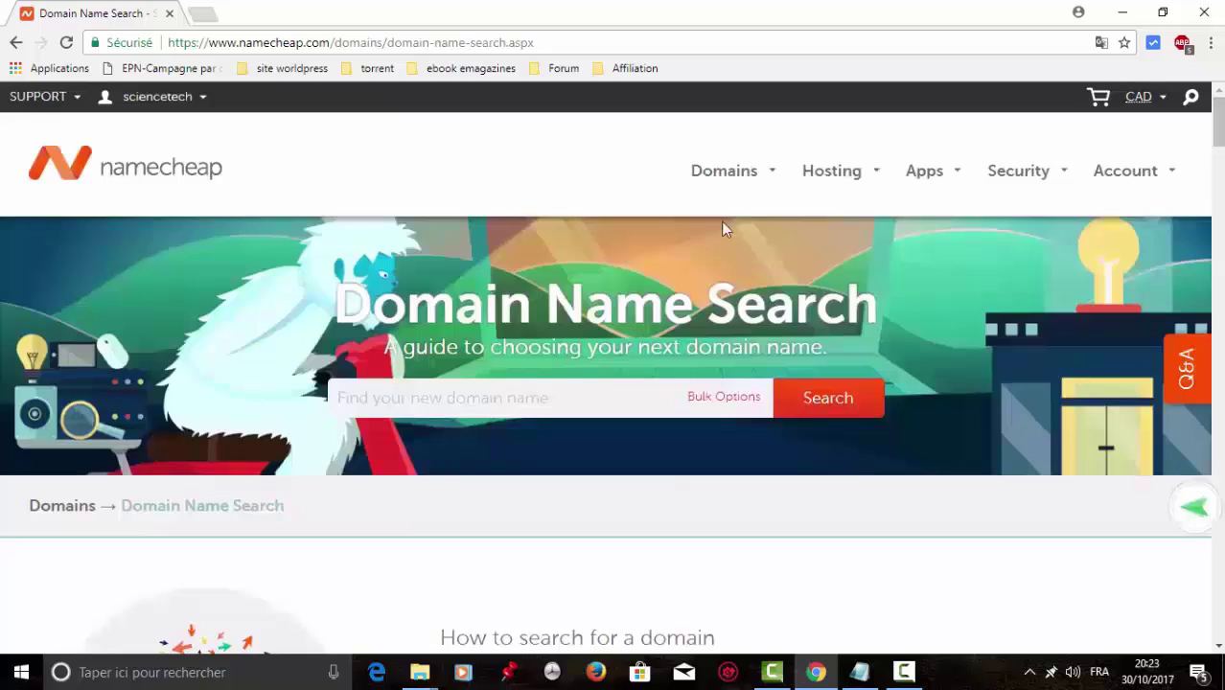
Search for the domain name sciencesactualite
left_click(561, 396)
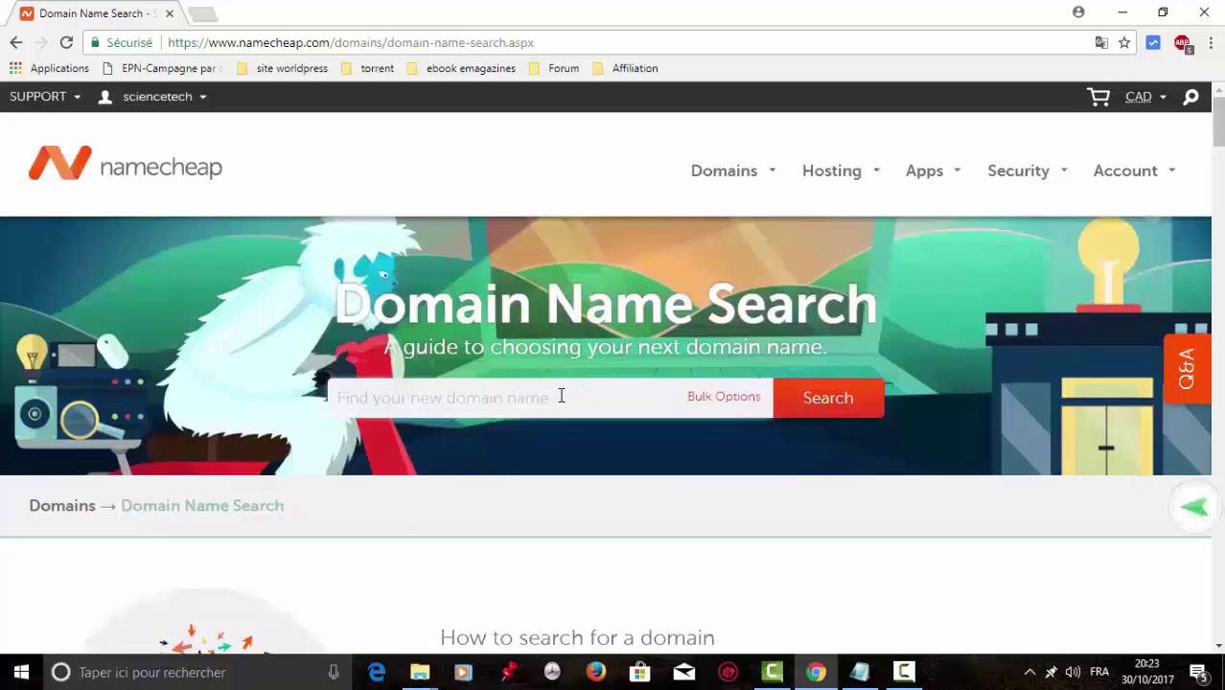
type("sc")
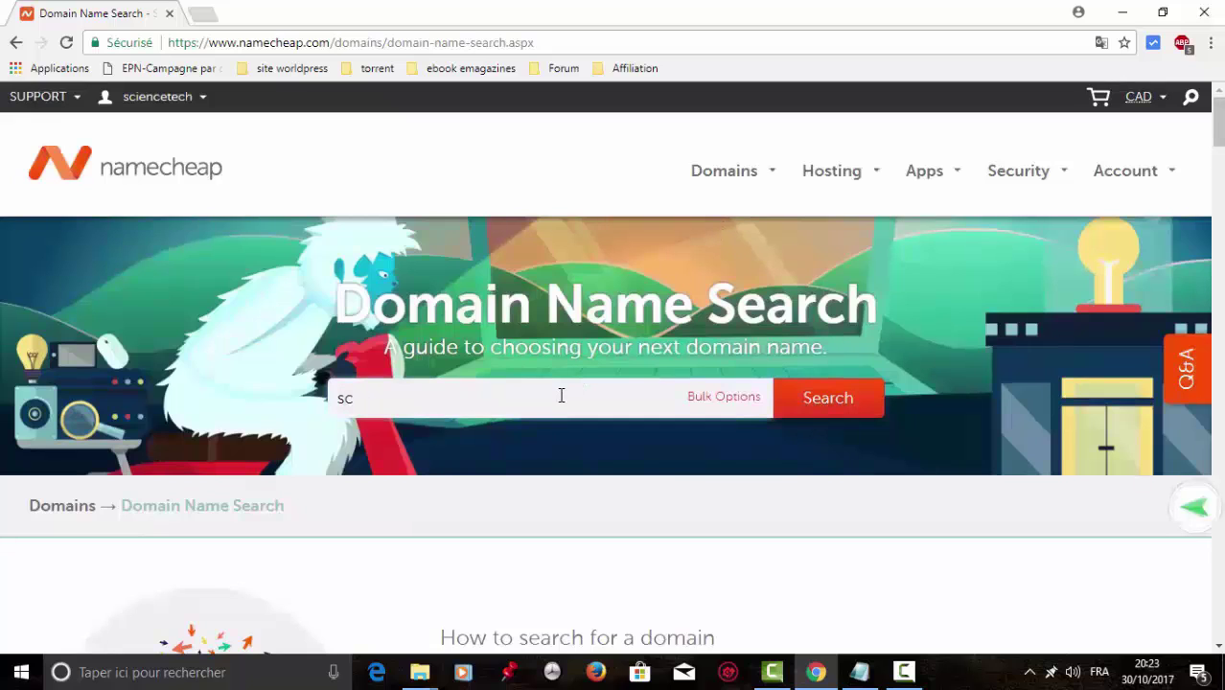
type("iences")
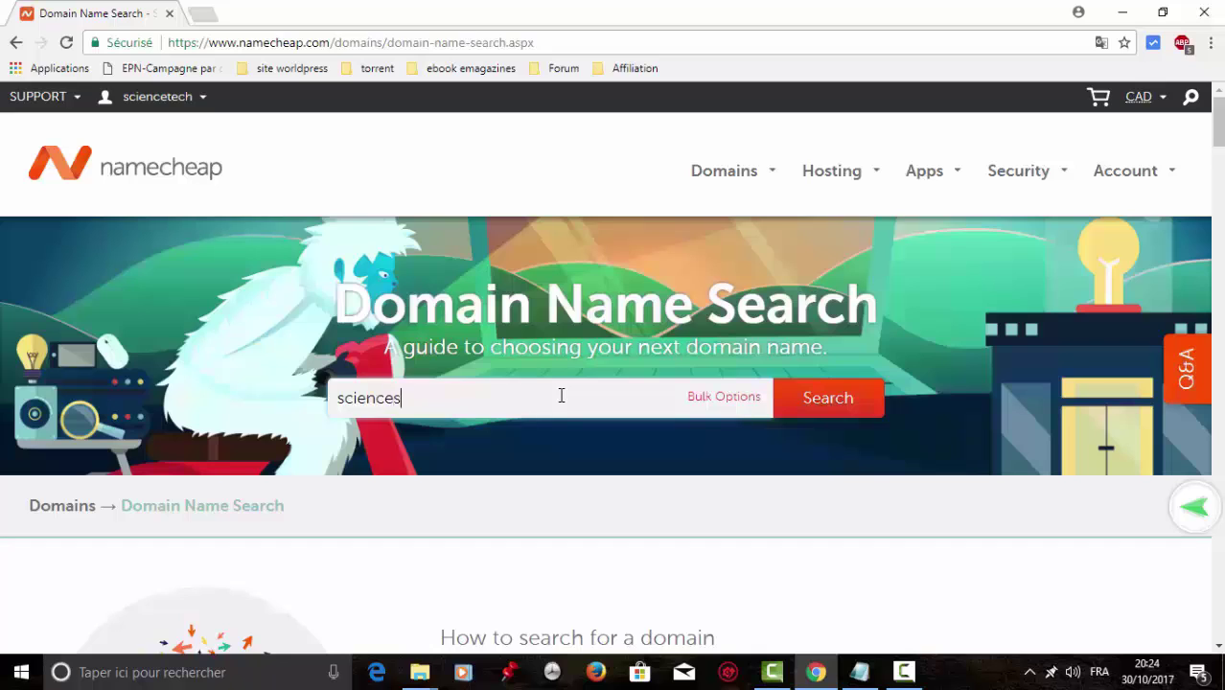
type("actualite")
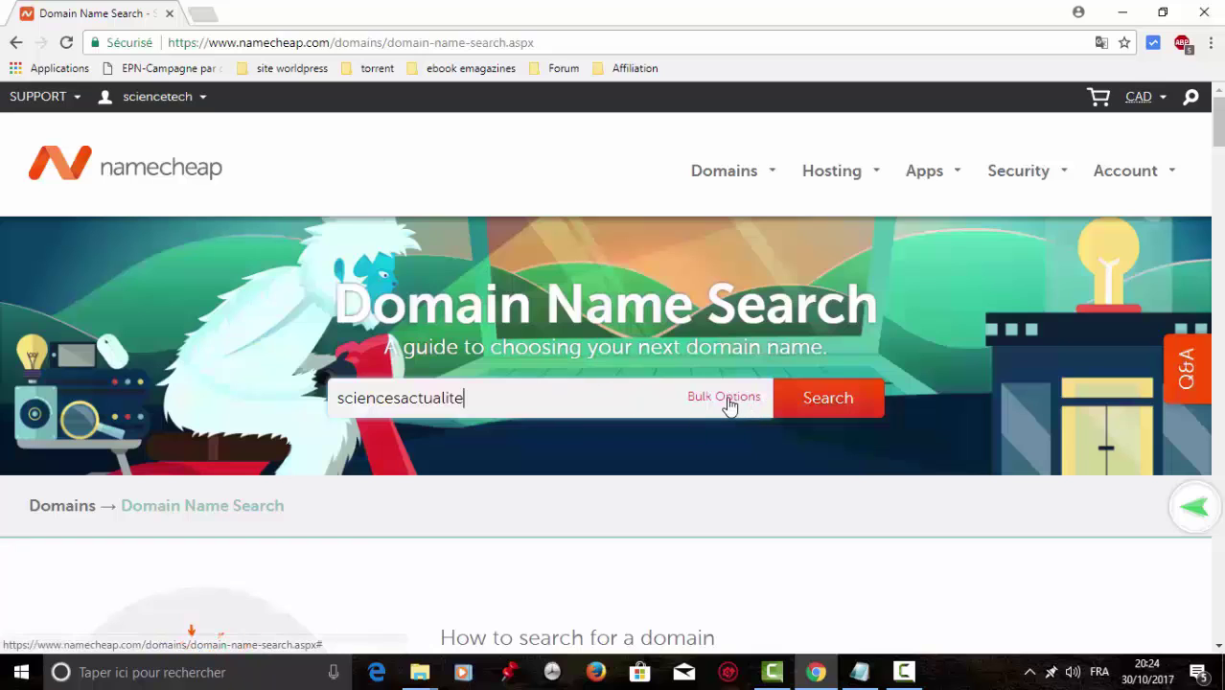
left_click(819, 403)
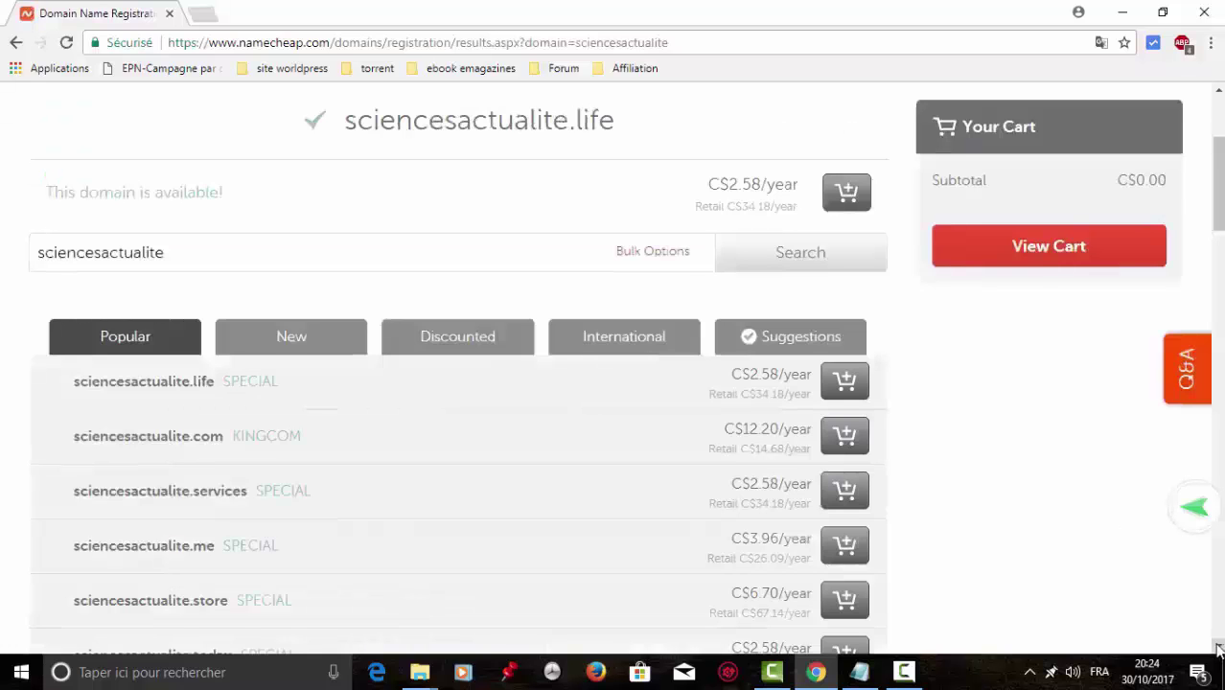
Look over the prices of the popular domain extensions and switch the displayed currency to USD
left_click(1219, 648)
left_click(1219, 648)
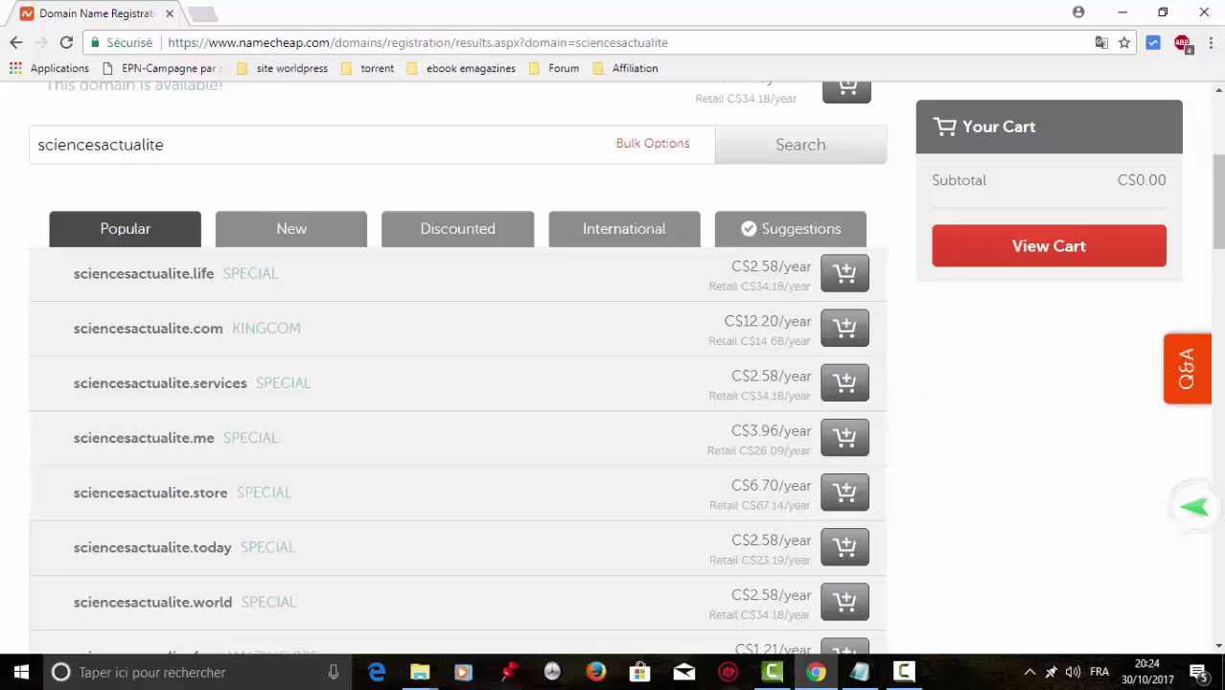
left_click(1218, 91)
left_click(1218, 91)
left_click(1218, 91)
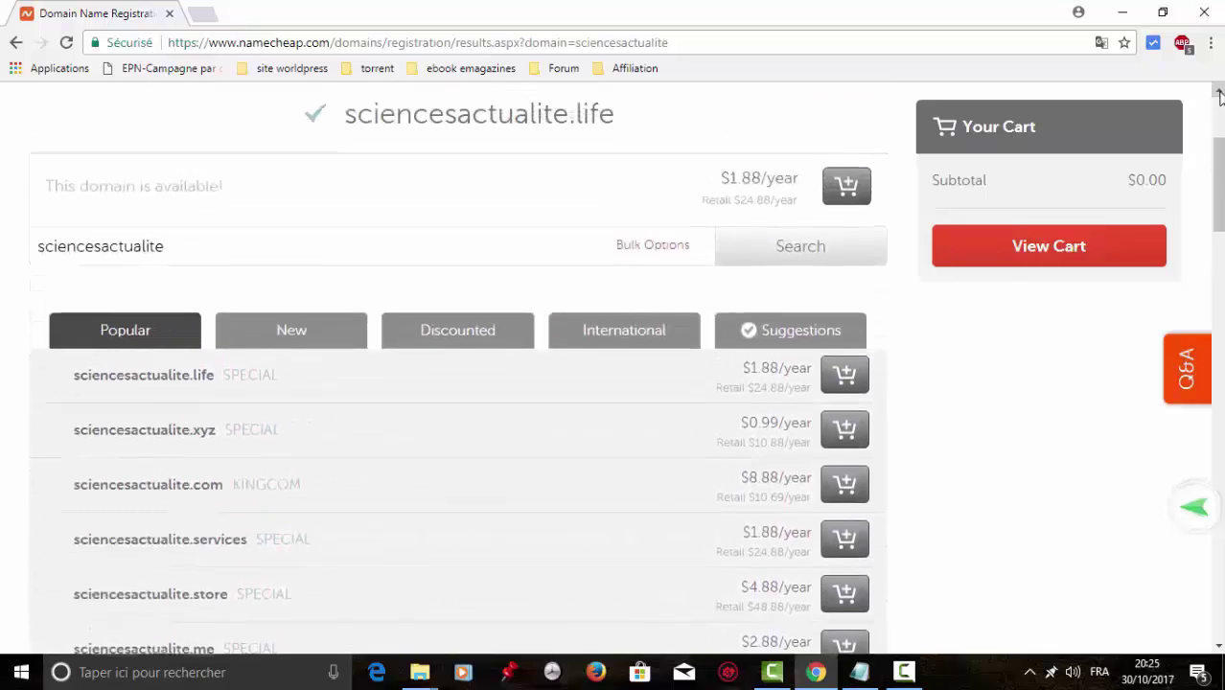
left_click(1218, 91)
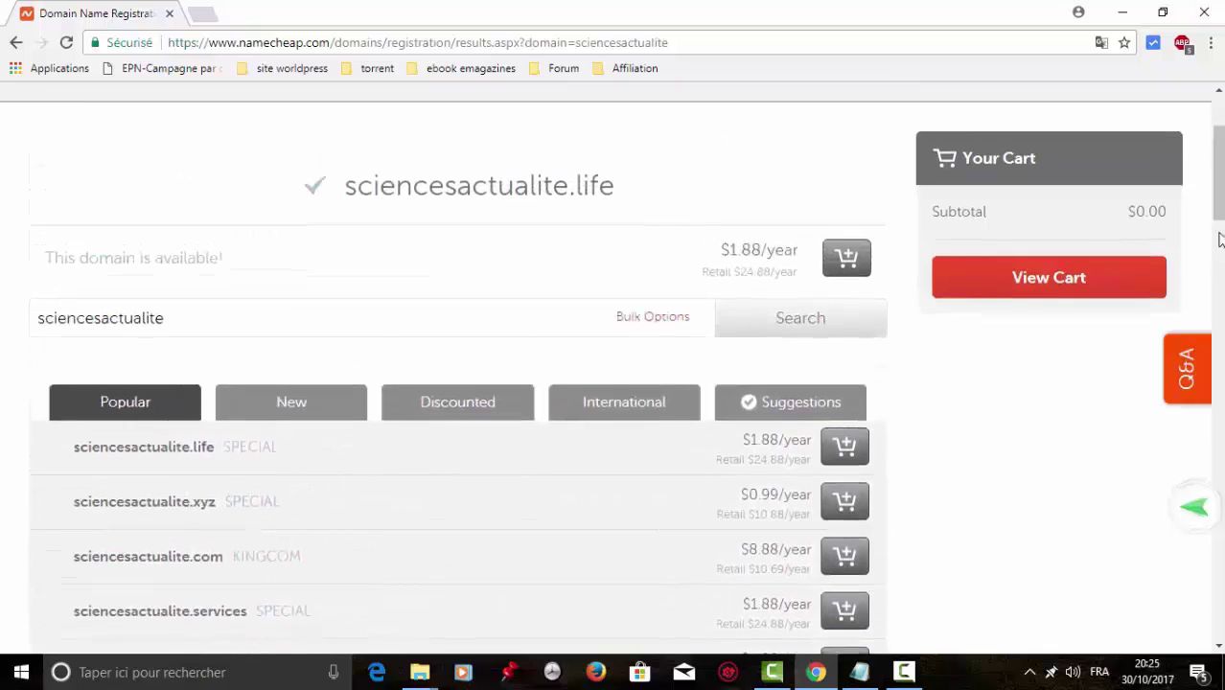
left_click(1218, 91)
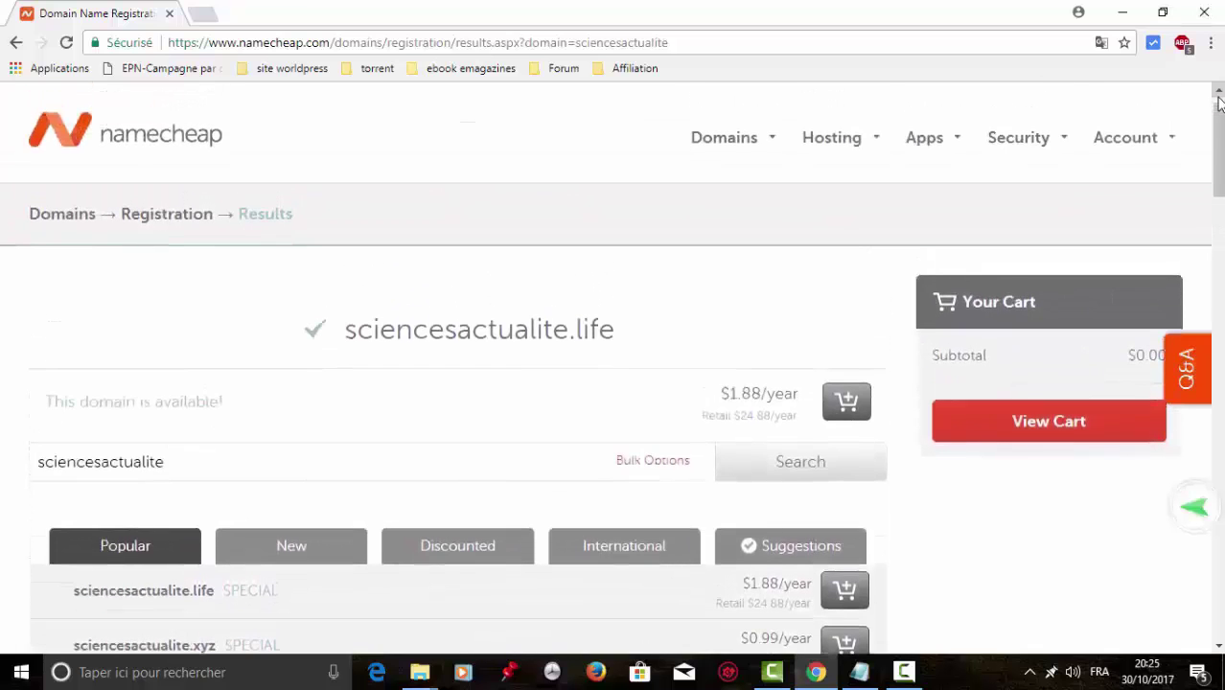
Add the sciencesactualite.com domain from the popular results to the cart
left_click(1219, 649)
left_click_drag(1219, 649, 1219, 649)
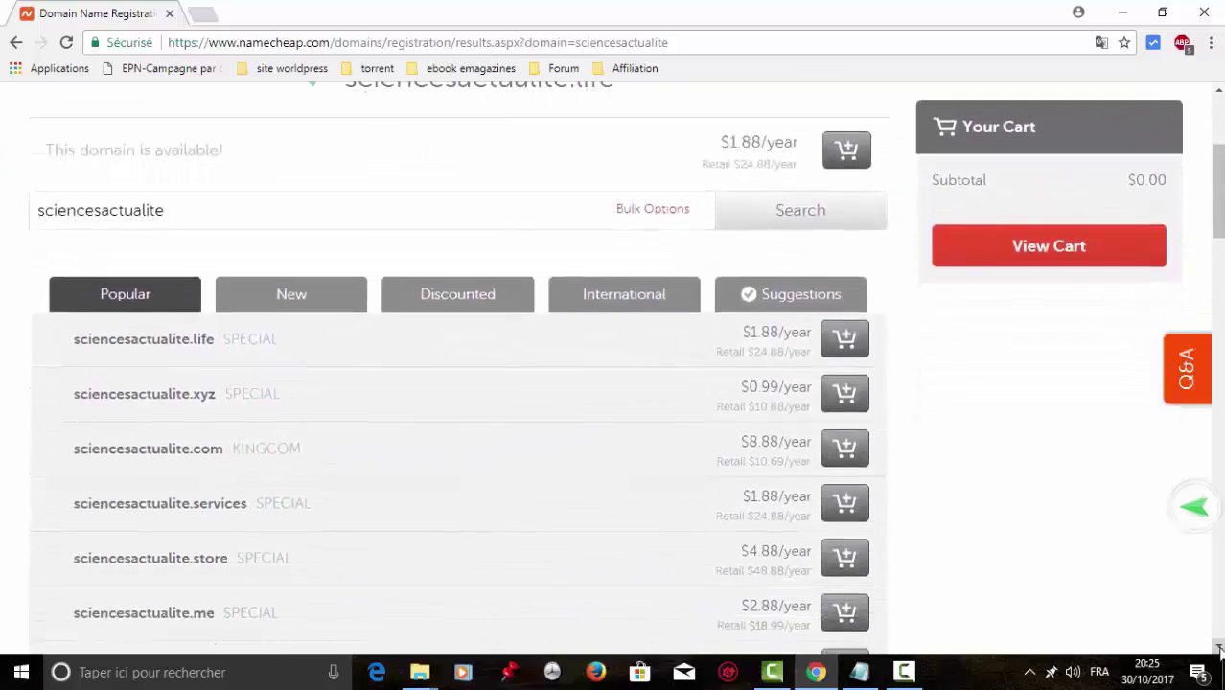
left_click(1219, 648)
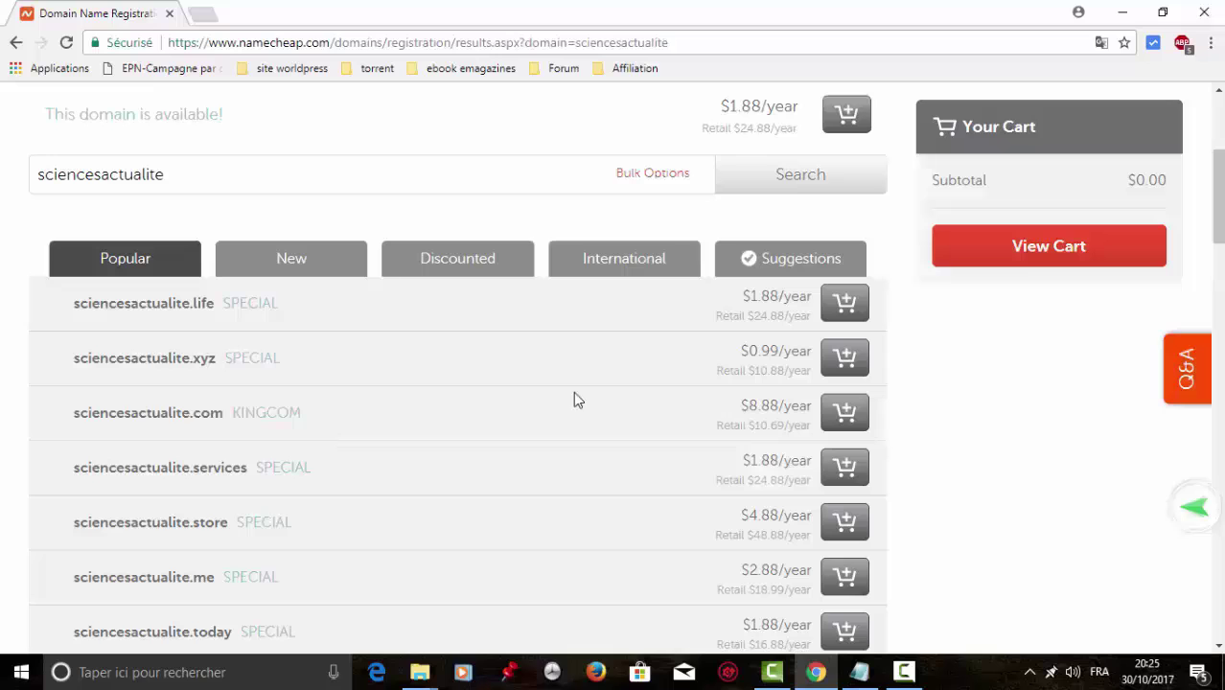
scroll(491, 301, "down", 1)
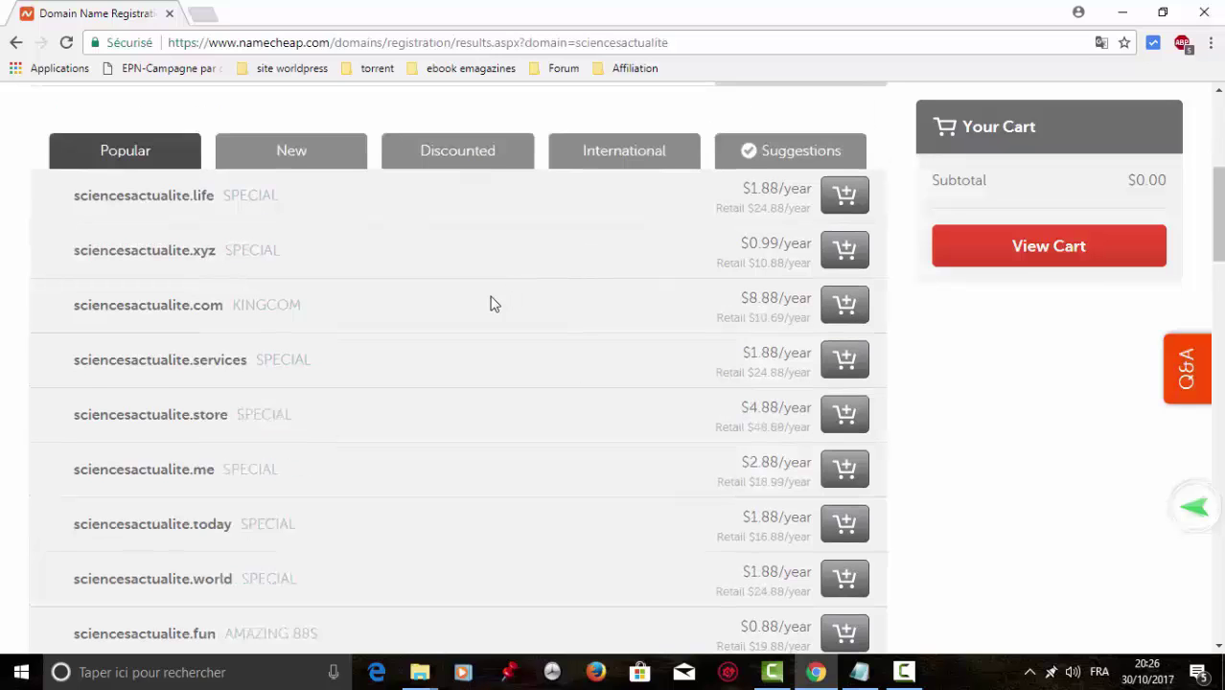
left_click(852, 312)
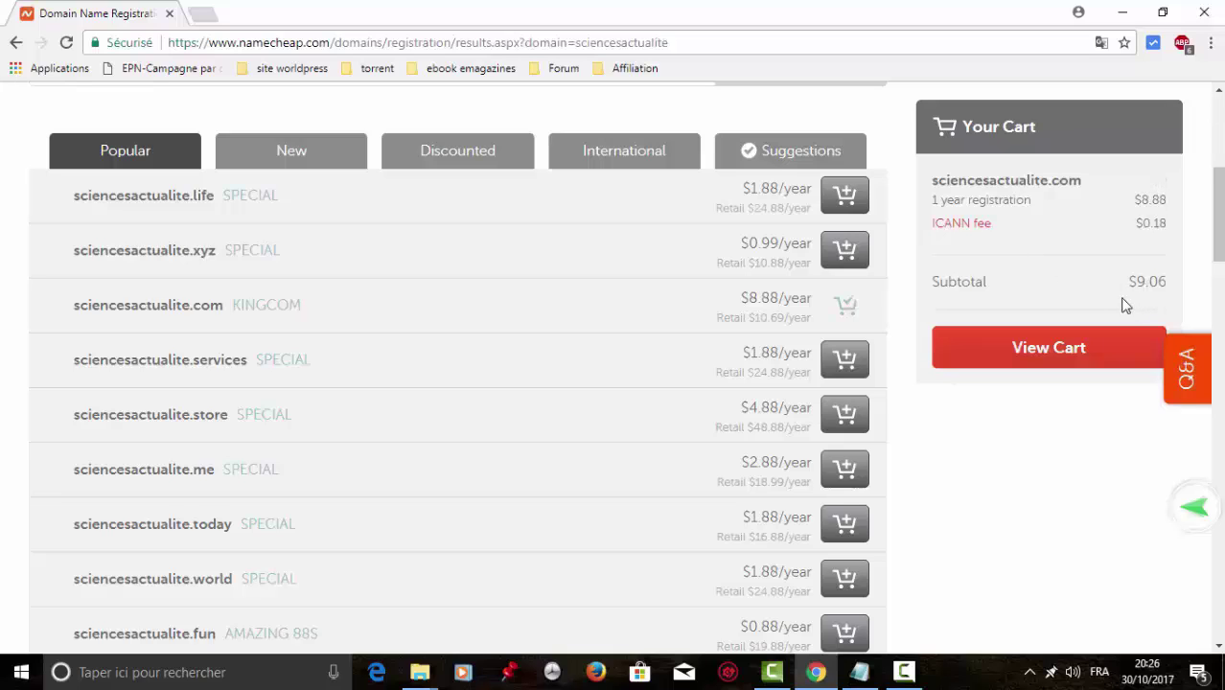
Open the Shared Hosting page and show the Value, Professional, Ultimate and Business SSD plans
left_click(1219, 95)
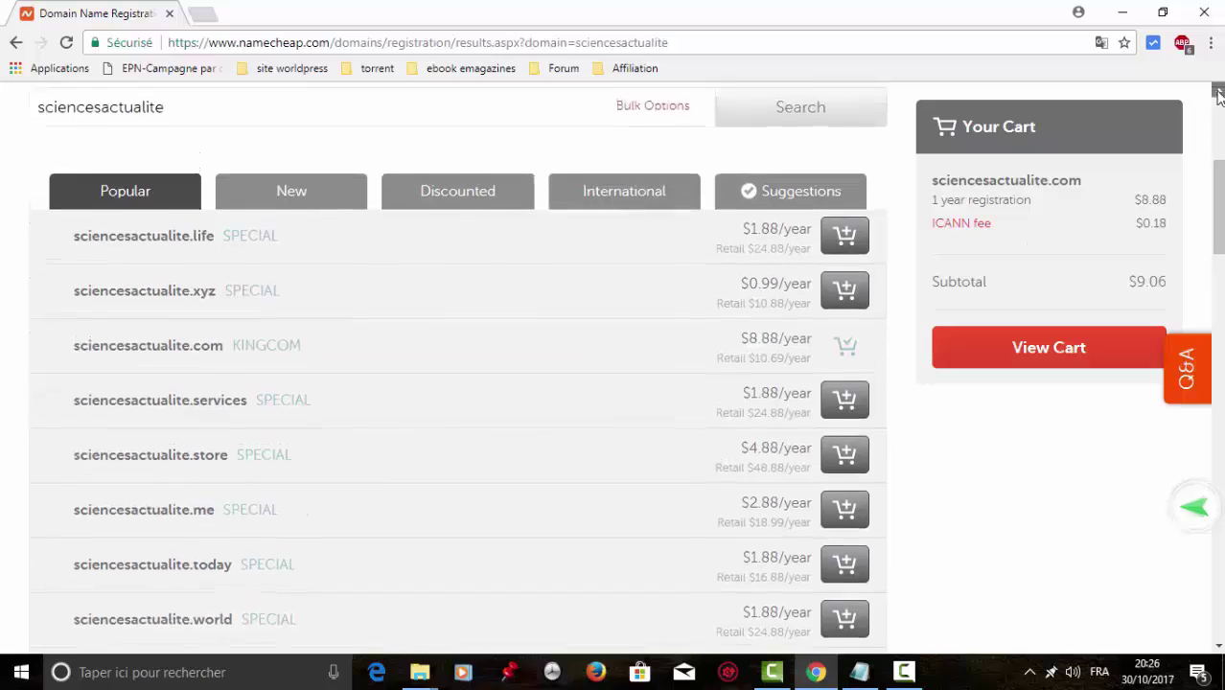
left_click(1219, 95)
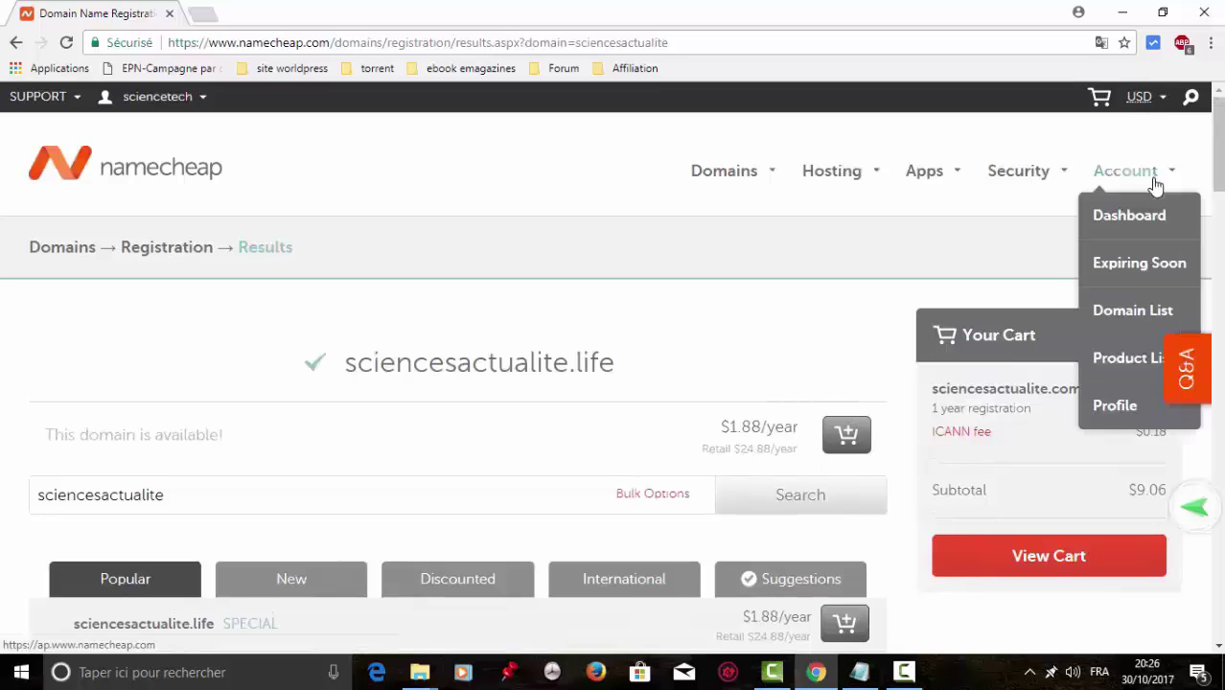
mouse_move(855, 174)
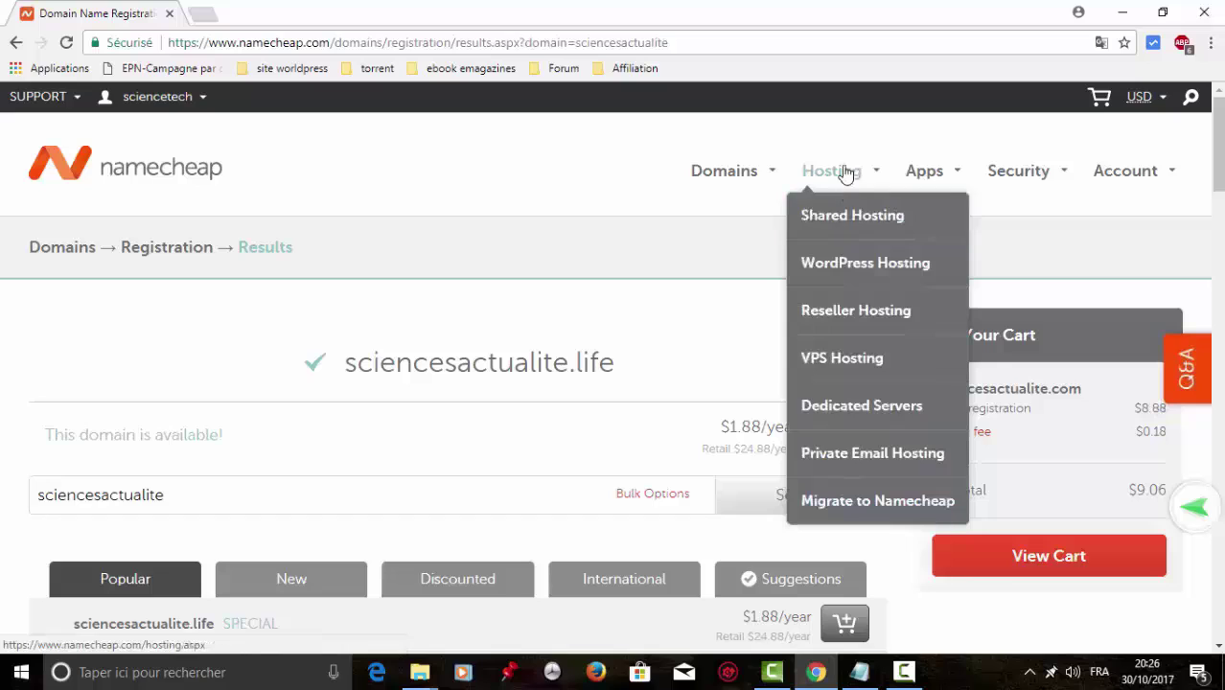
left_click(843, 215)
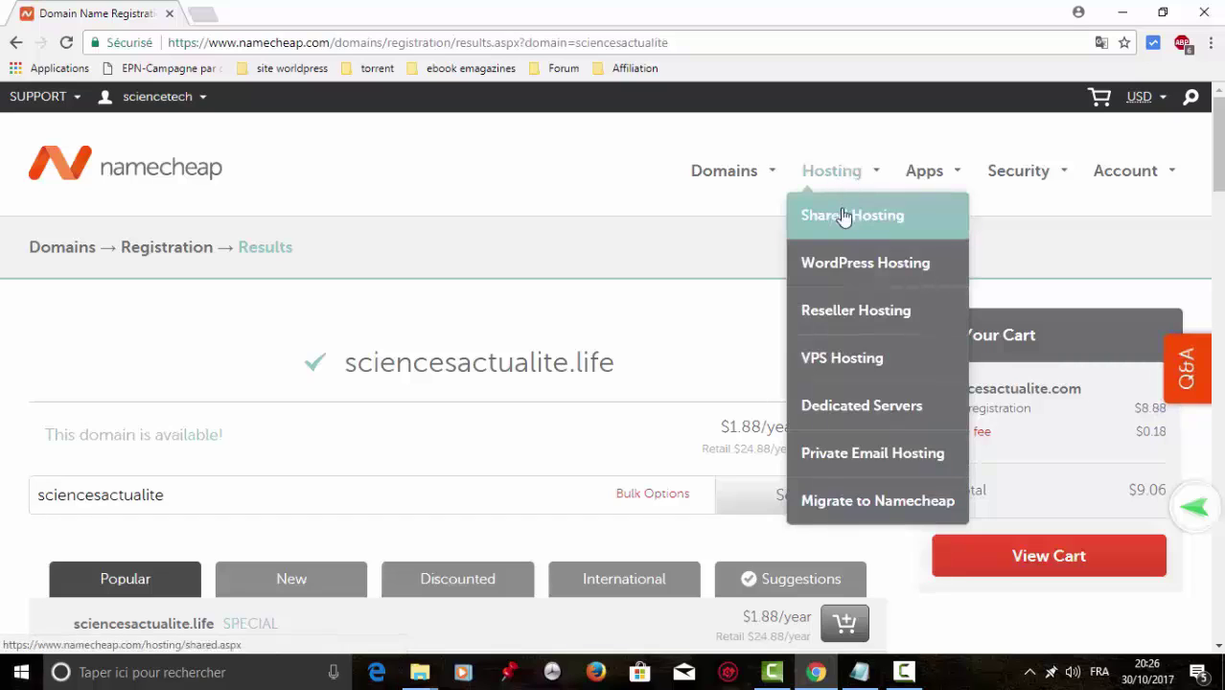
left_click(844, 216)
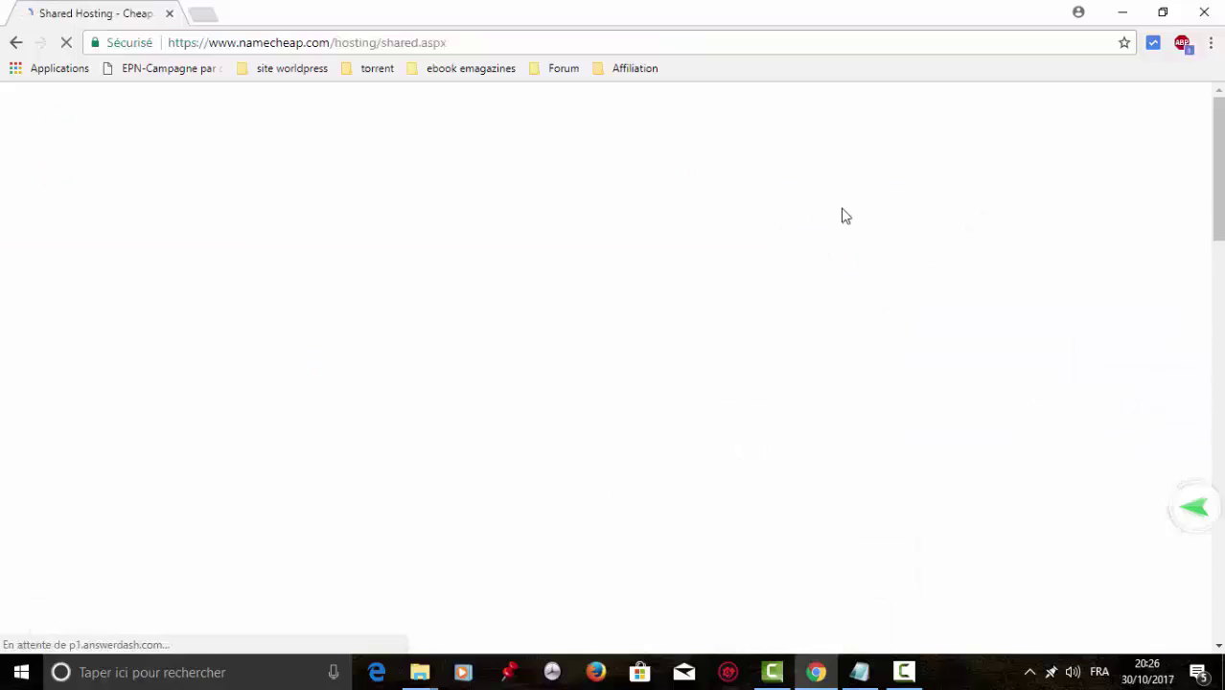
scroll(1009, 346, "down", 3)
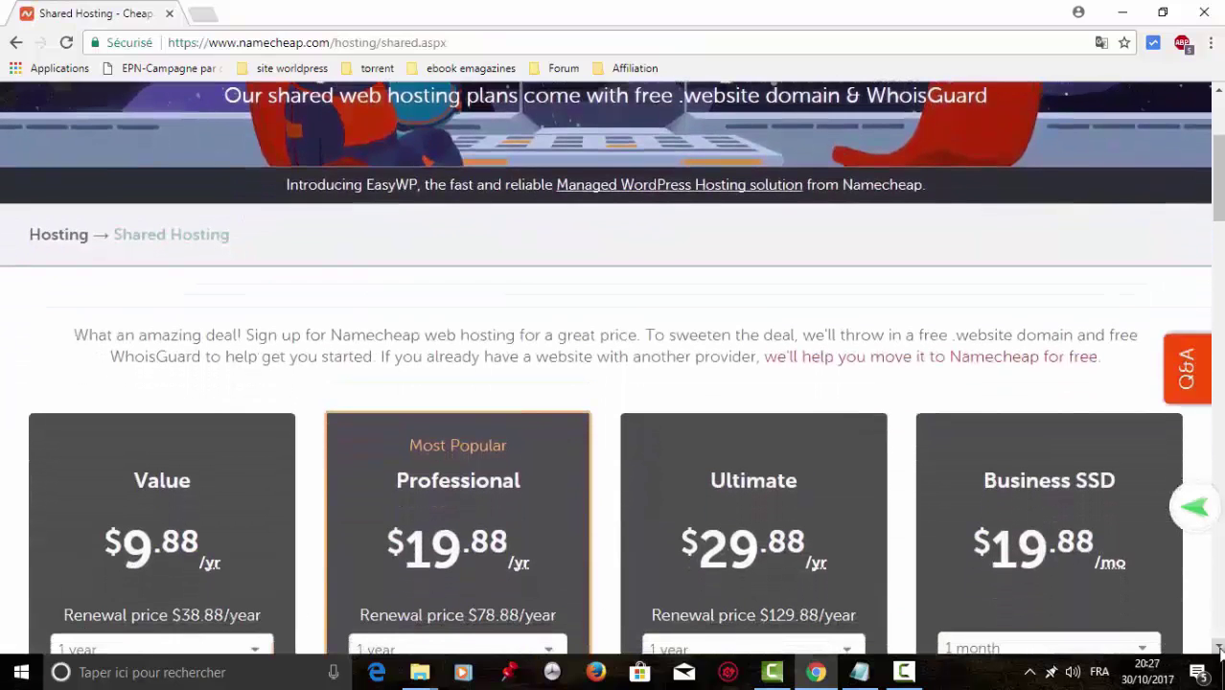
scroll(1219, 648, "down", 2)
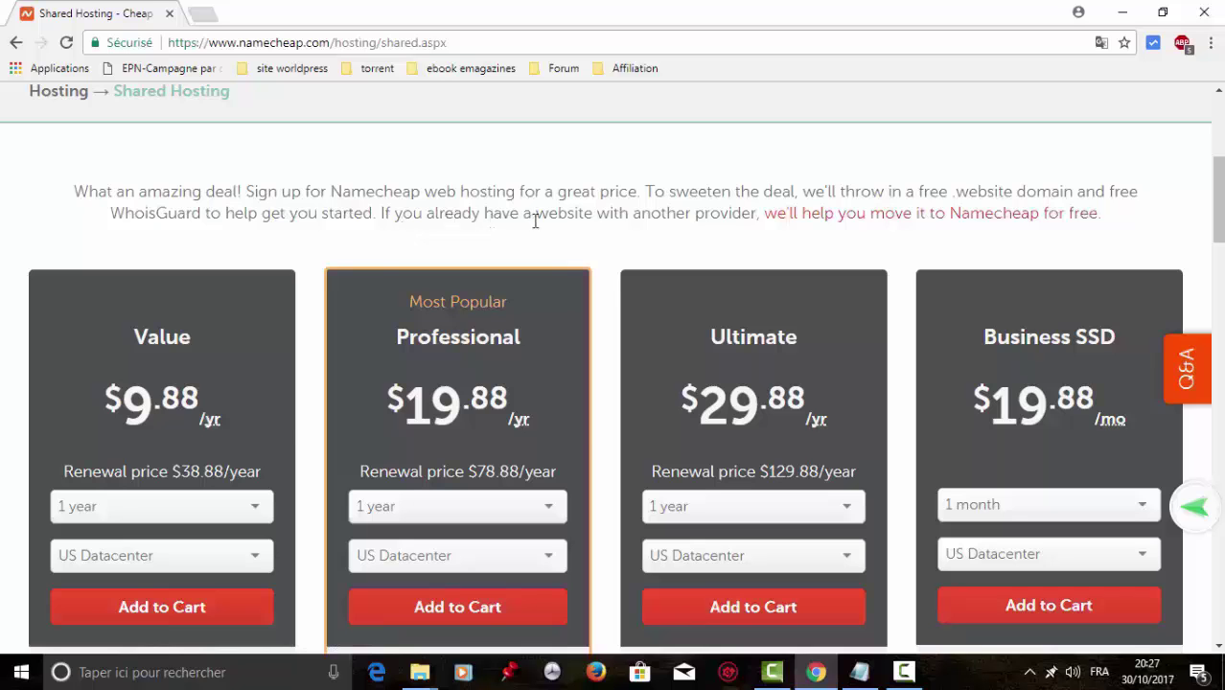
Compare the prices, disk space, bandwidth and number of websites offered by the four shared hosting plans
scroll(1219, 650, "down", 4)
scroll(1219, 650, "down", 3)
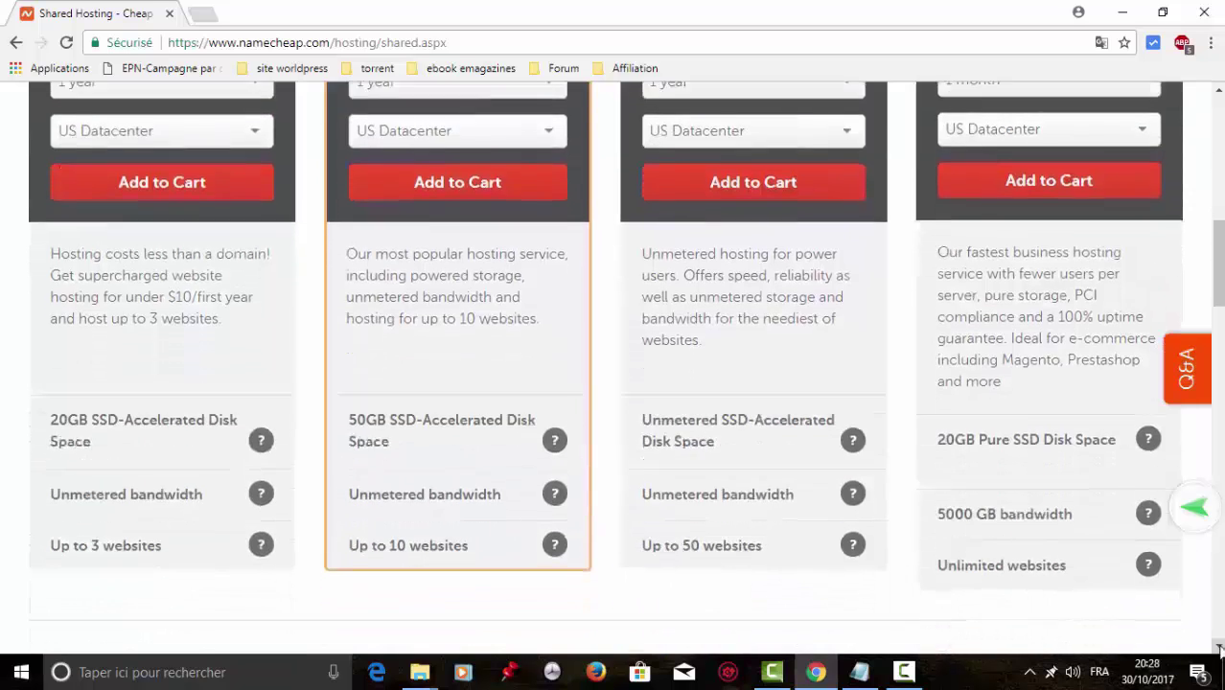
mouse_move(265, 371)
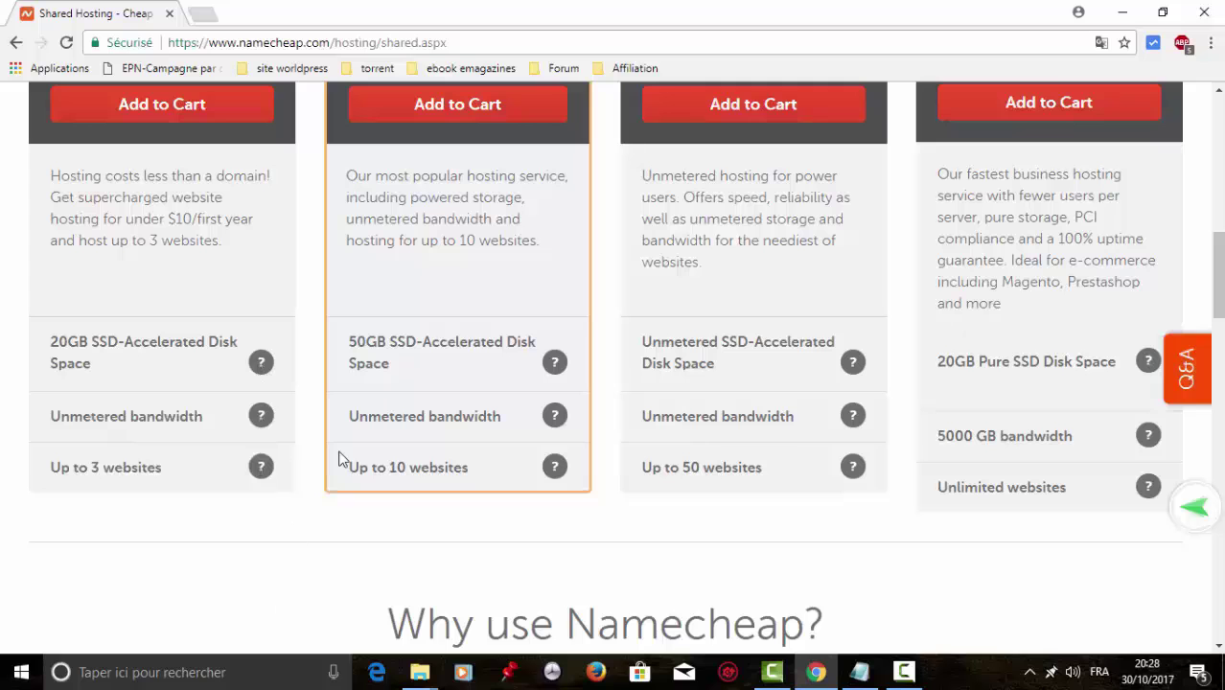
left_click(1219, 90)
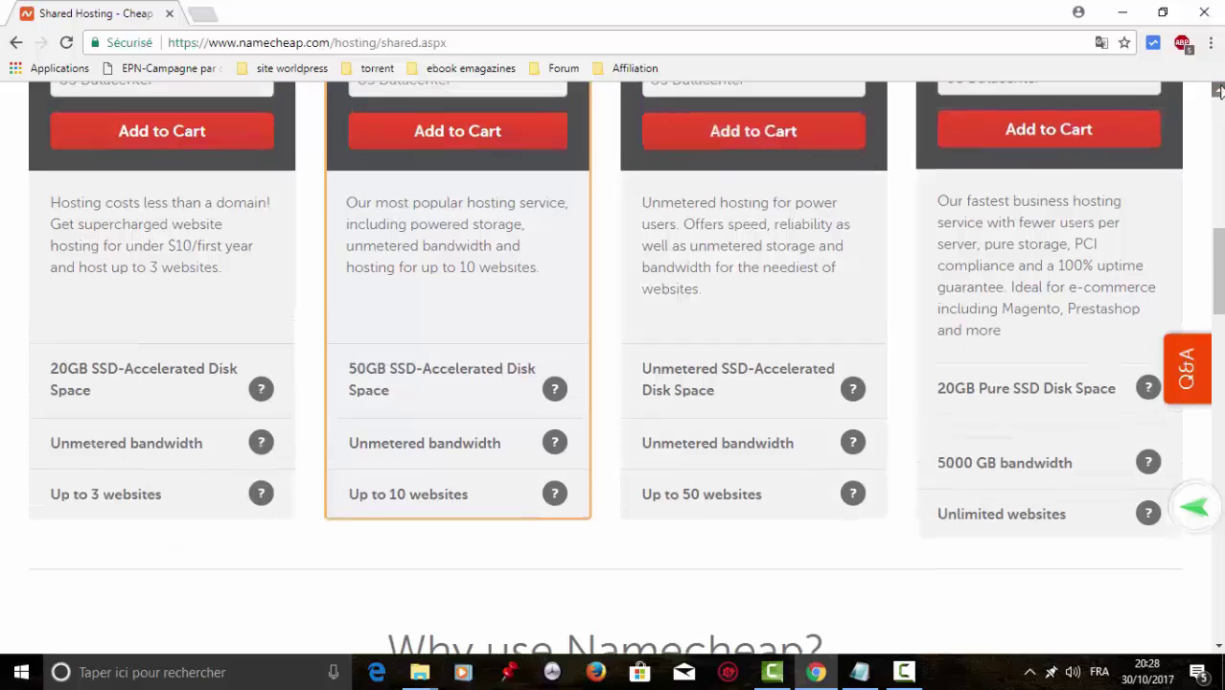
left_click(1219, 90)
left_click(1219, 90)
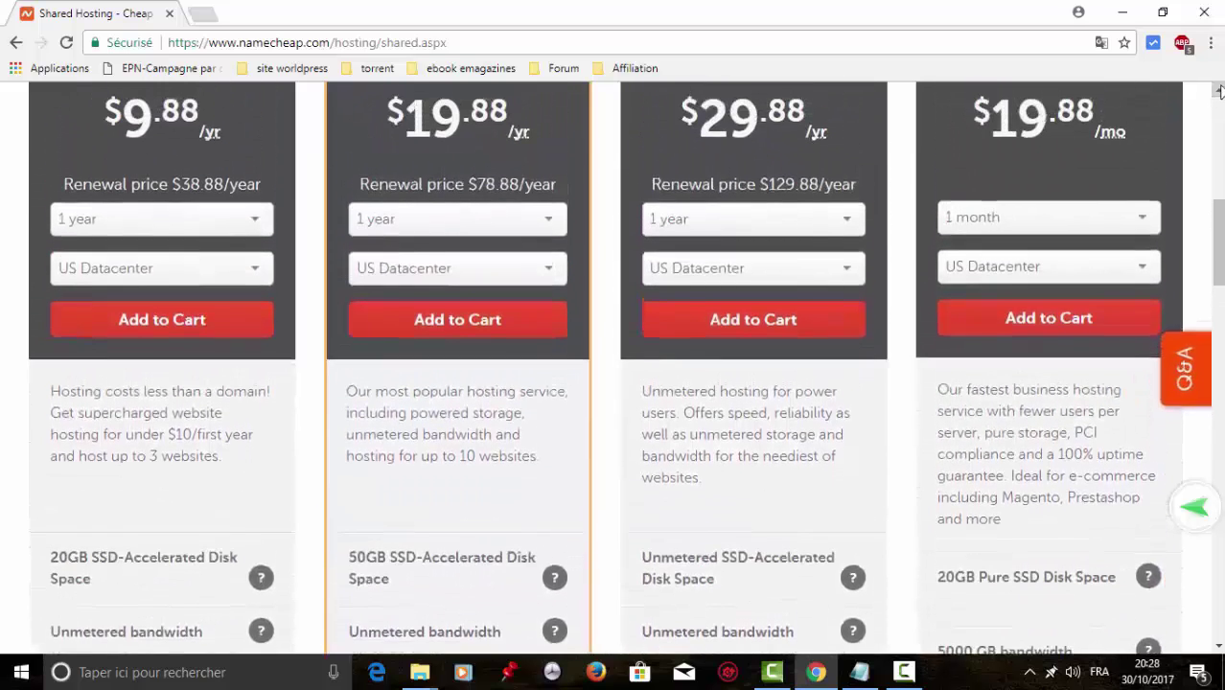
left_click(1219, 91)
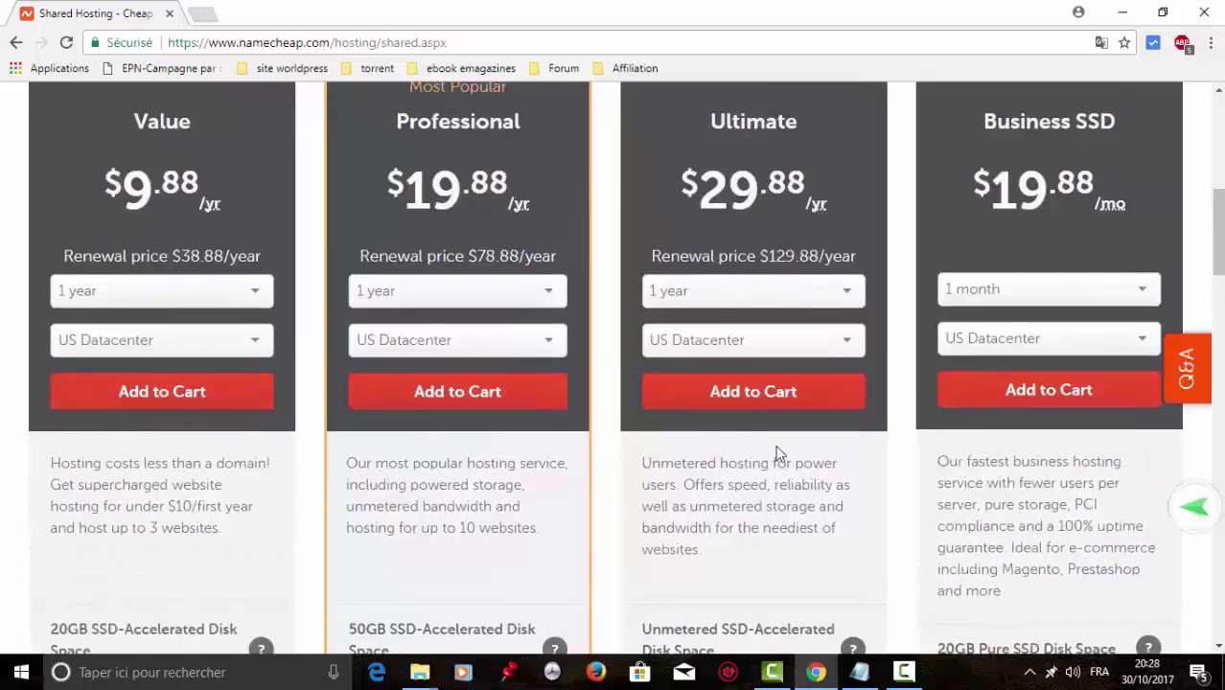
left_click(1219, 645)
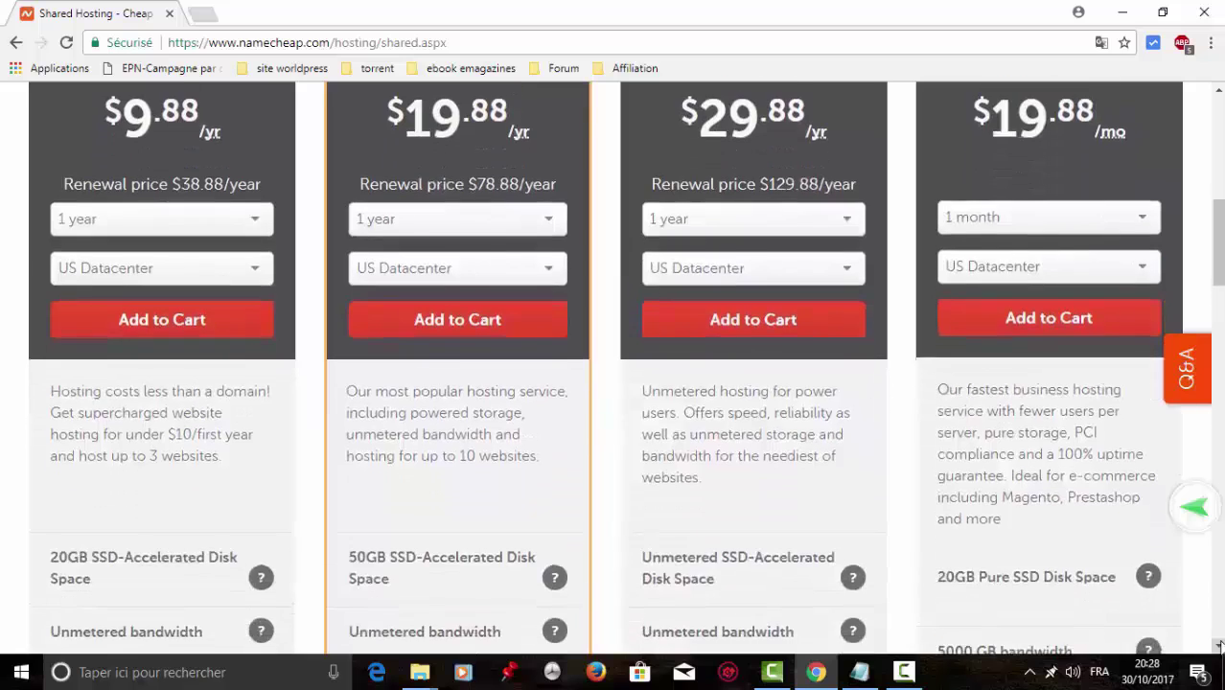
left_click(1219, 645)
left_click(1219, 646)
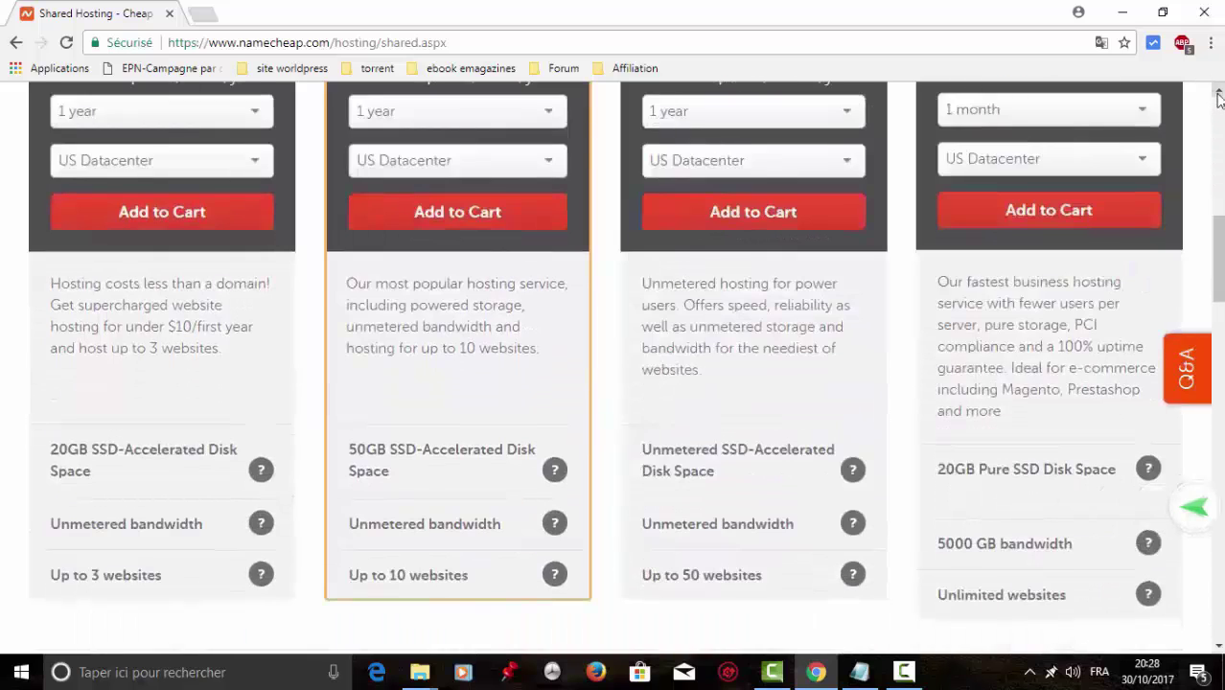
Choose the US Datacenter for the one-year Value plan and add the plan to the cart
left_click(1219, 91)
left_click(1219, 90)
left_click(253, 307)
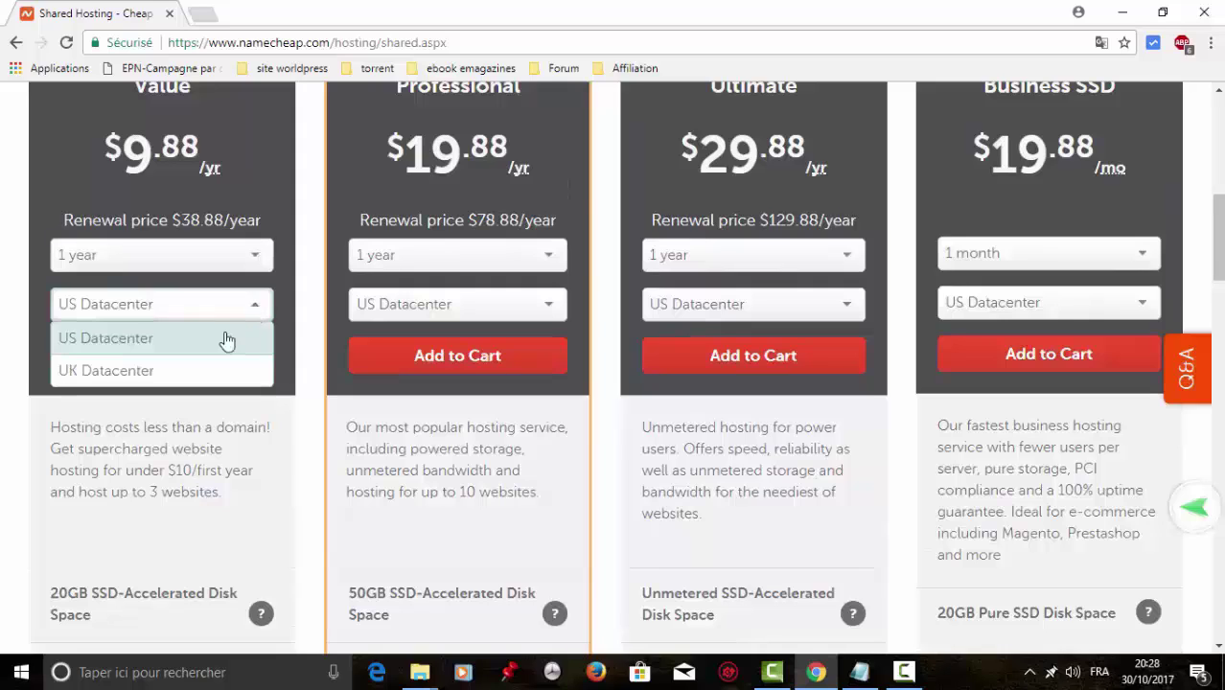
left_click(227, 340)
left_click(200, 360)
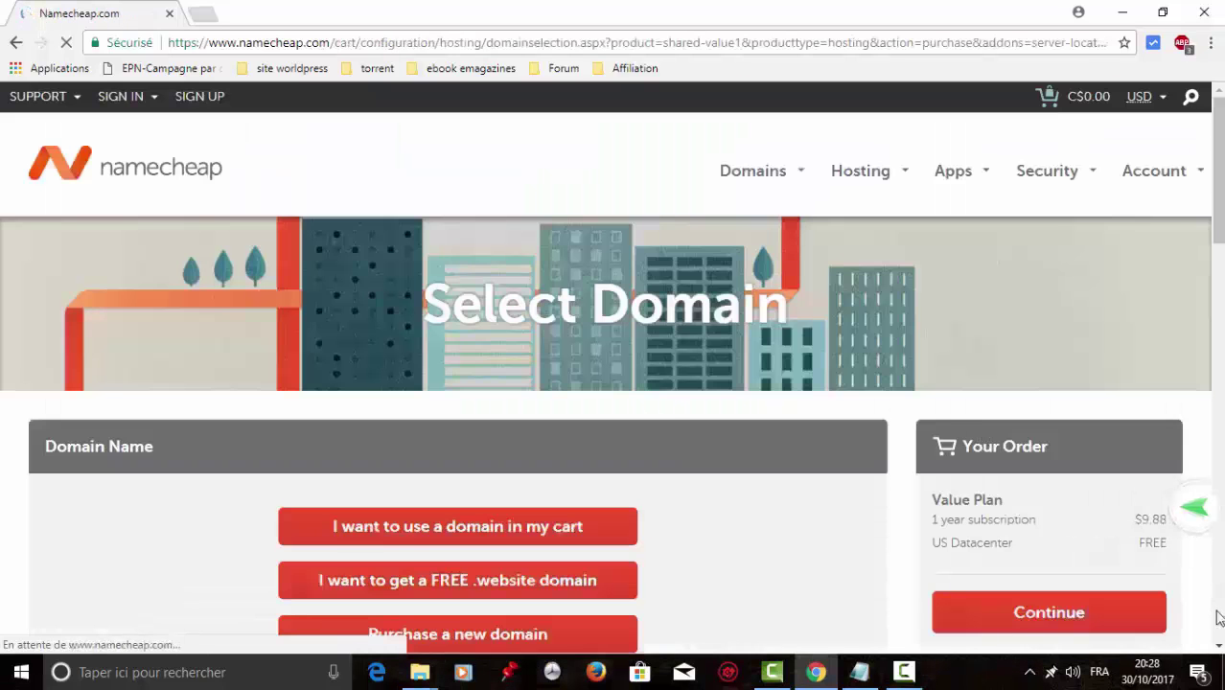
Choose to use a domain already in the cart for the Value hosting plan
left_click(1218, 648)
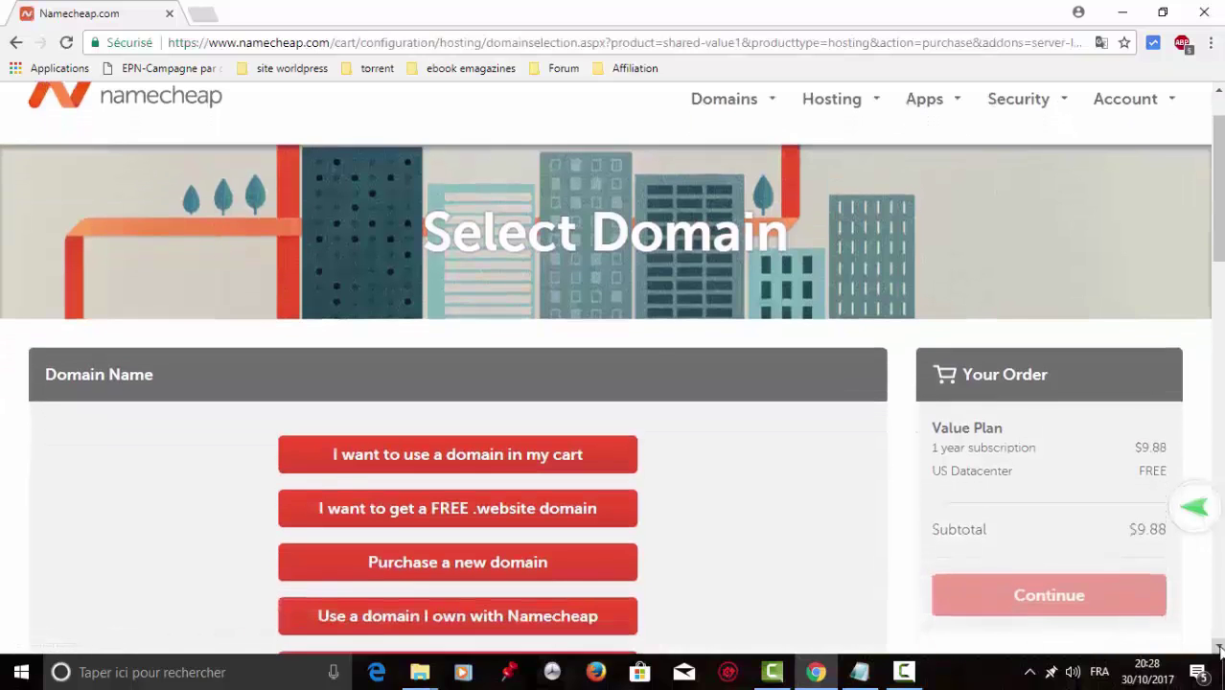
left_click(1218, 648)
left_click(1218, 648)
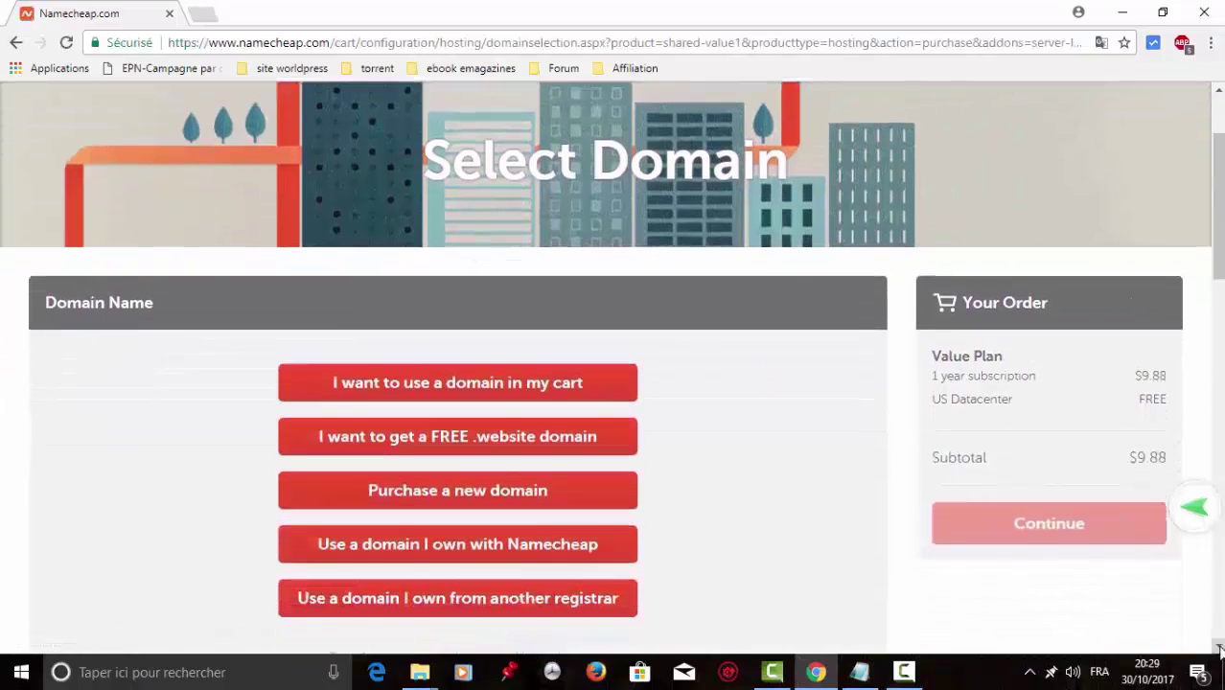
scroll(514, 230, "down", 3)
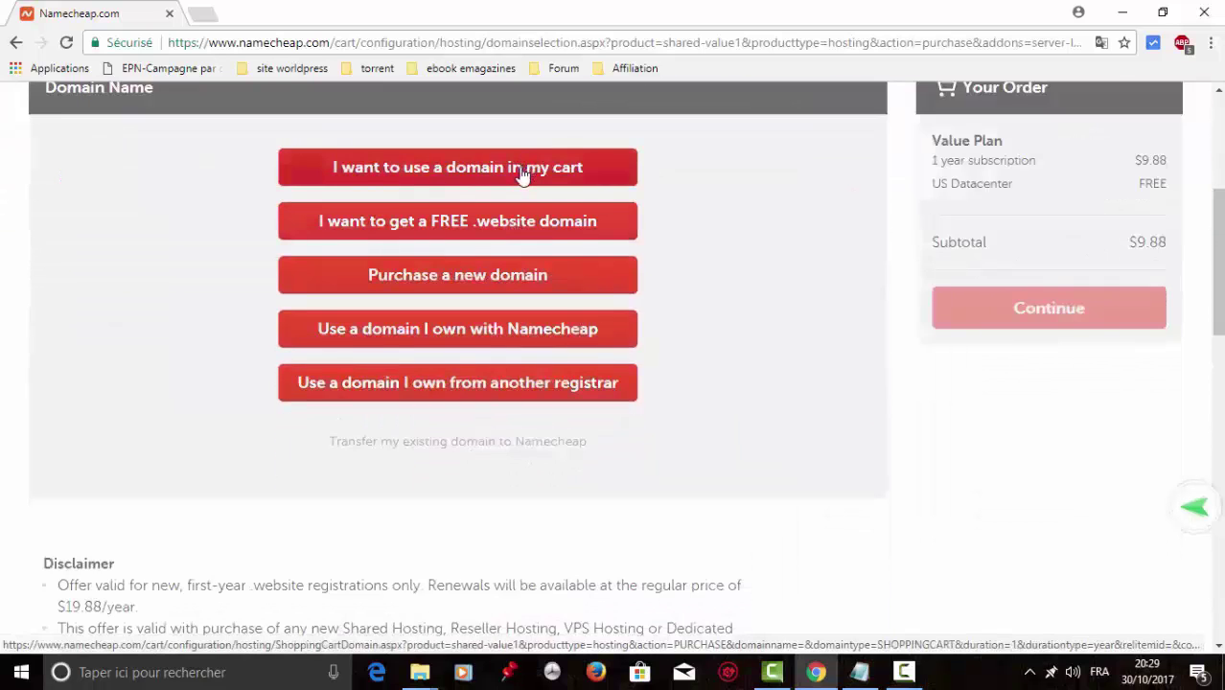
left_click(521, 169)
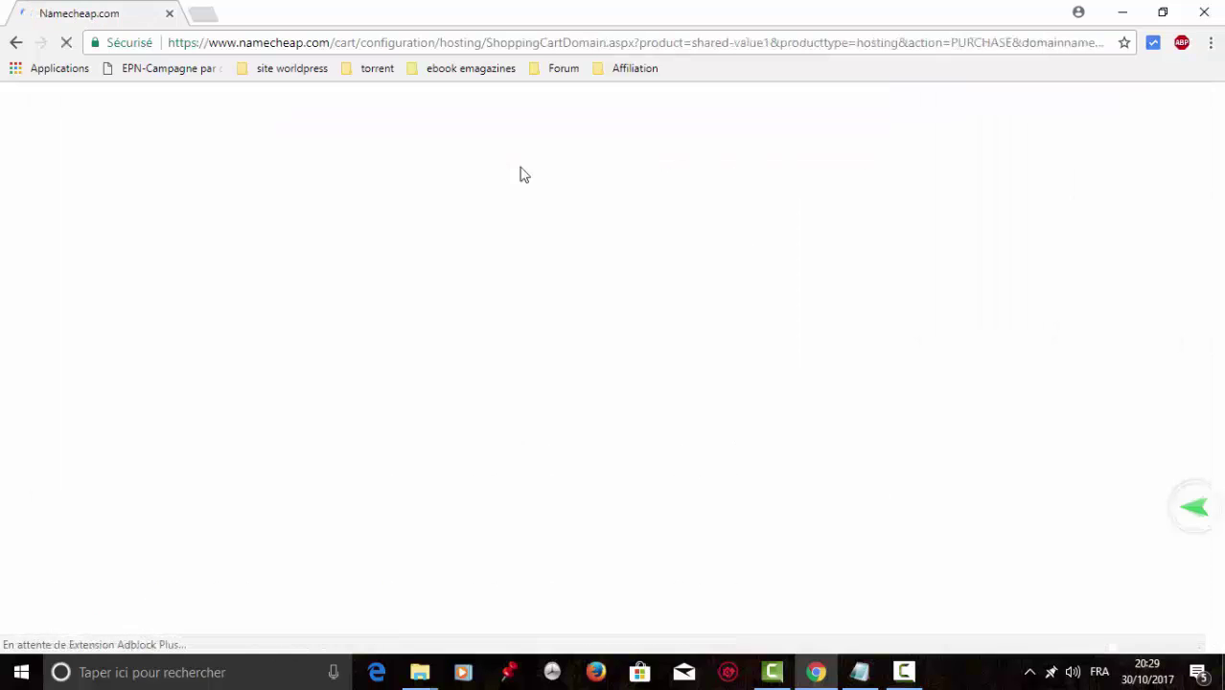
Select sciencesactualite.com as the domain for the Value plan and continue to the shopping cart
scroll(632, 345, "down", 2)
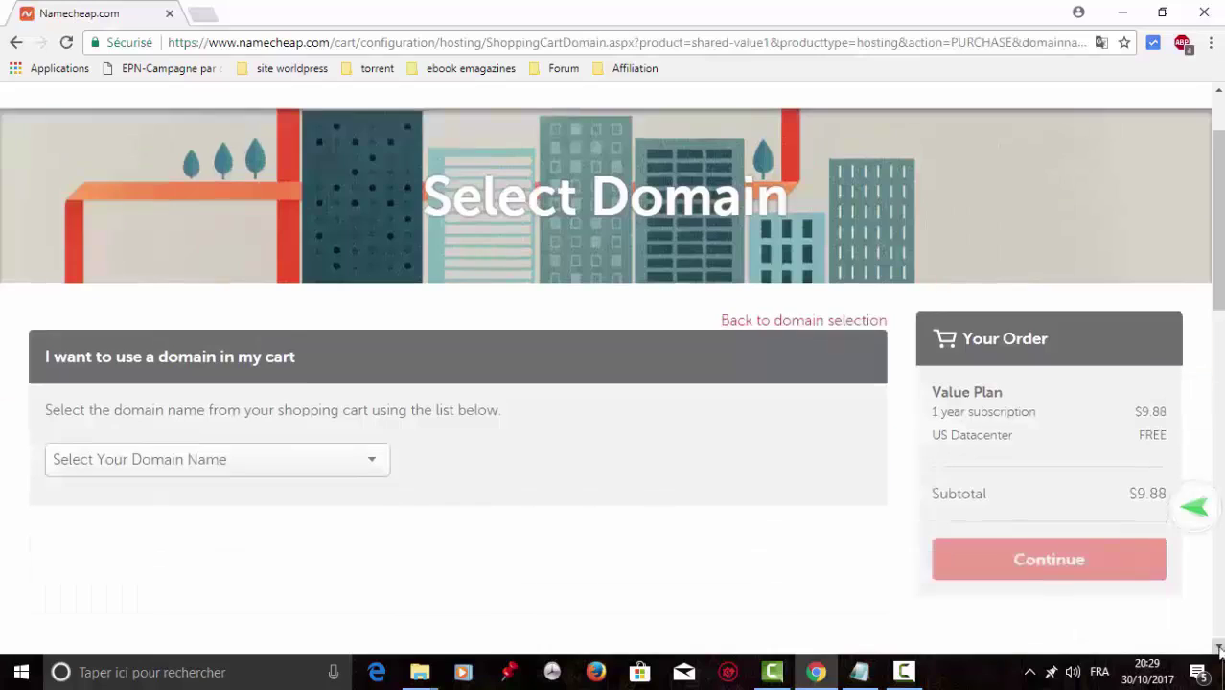
left_click(369, 464)
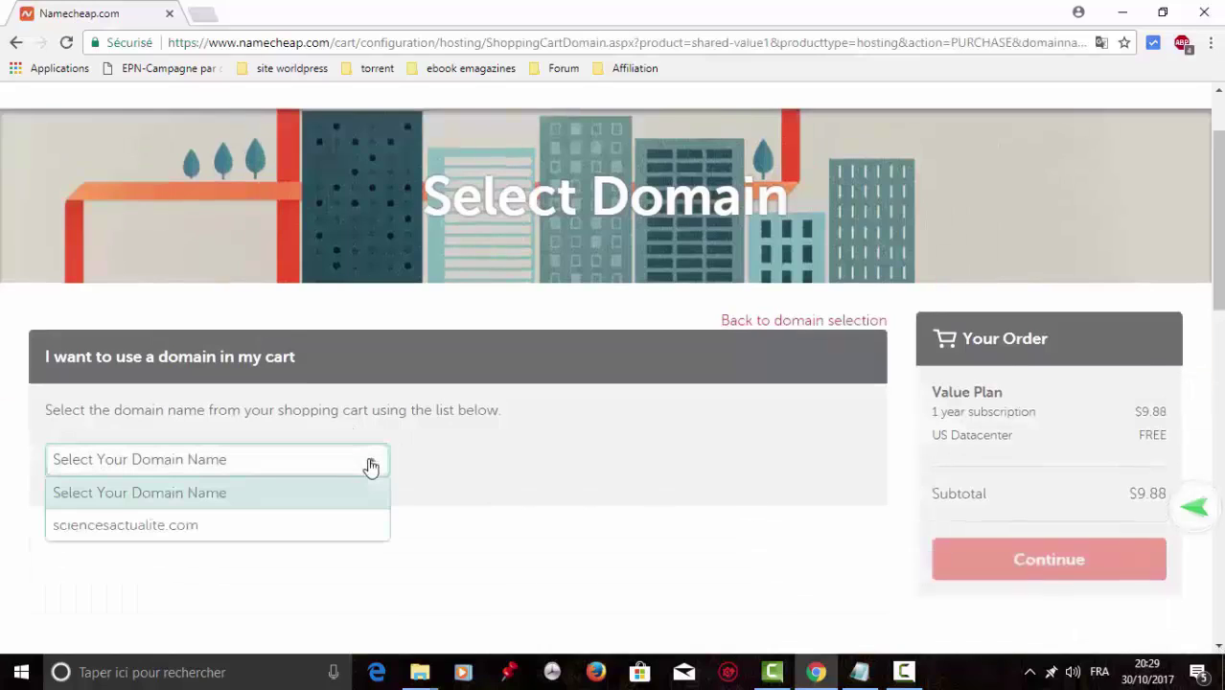
left_click(297, 534)
scroll(1195, 542, "down", 1)
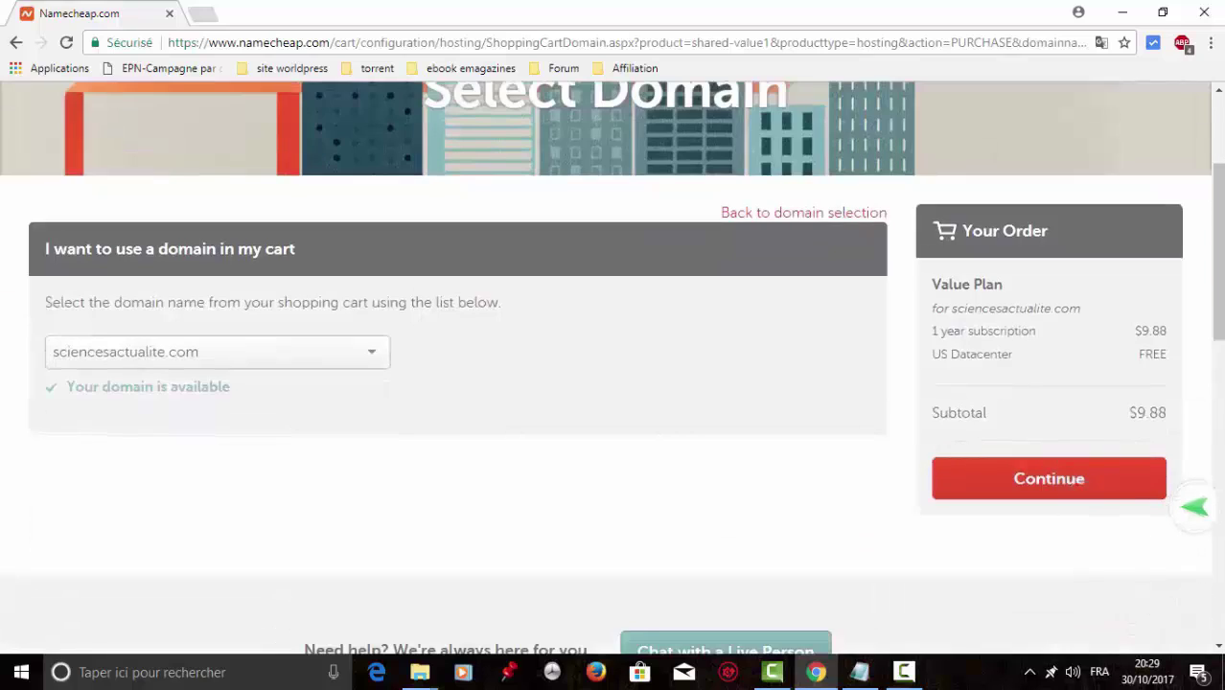
left_click(1076, 482)
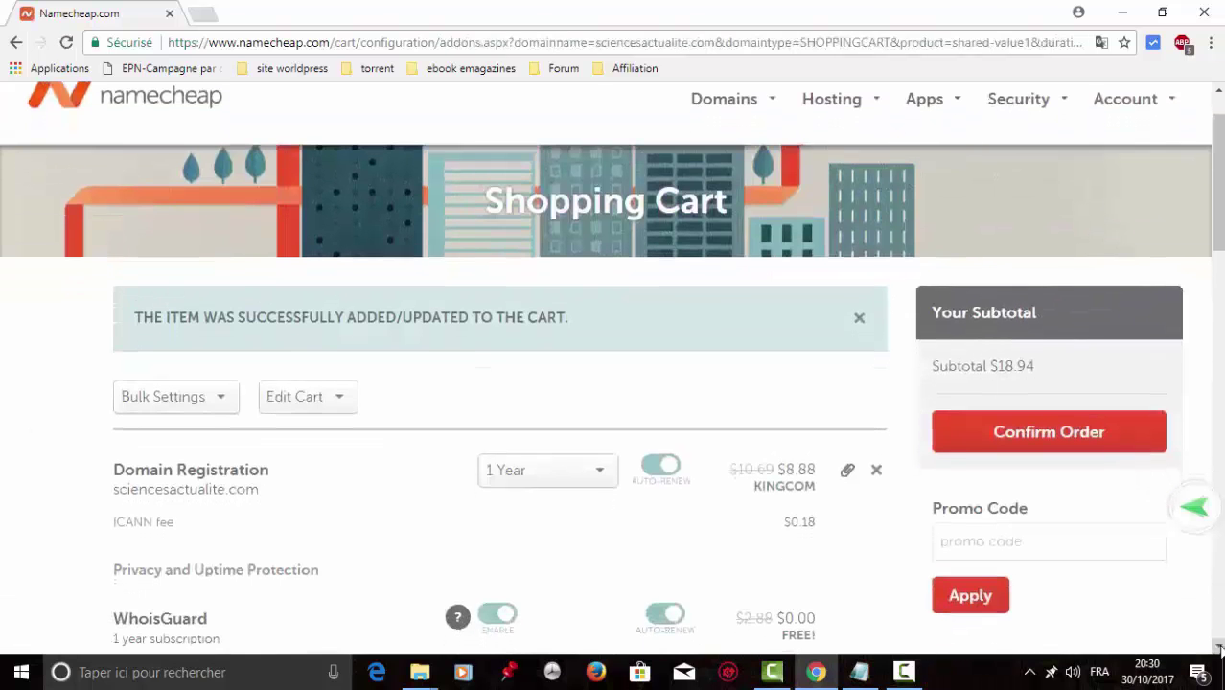
Review the items in the shopping cart and apply the promo code SRVRFEST
left_click(1218, 648)
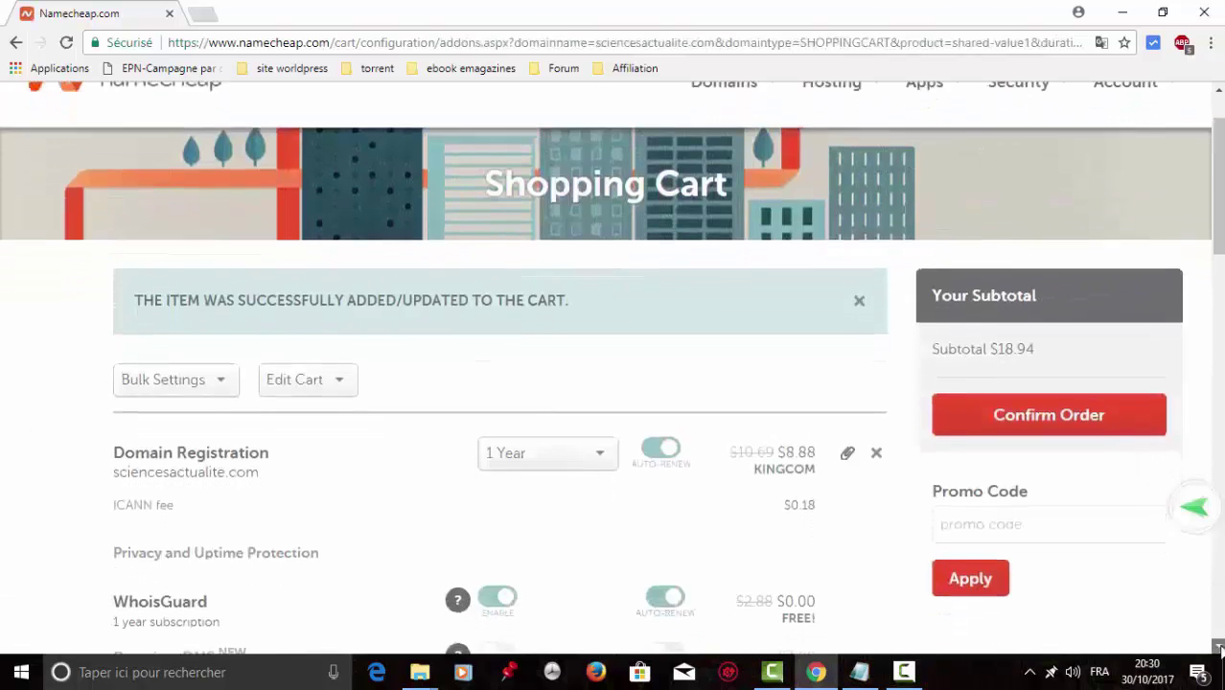
left_click(1218, 648)
left_click(1218, 648)
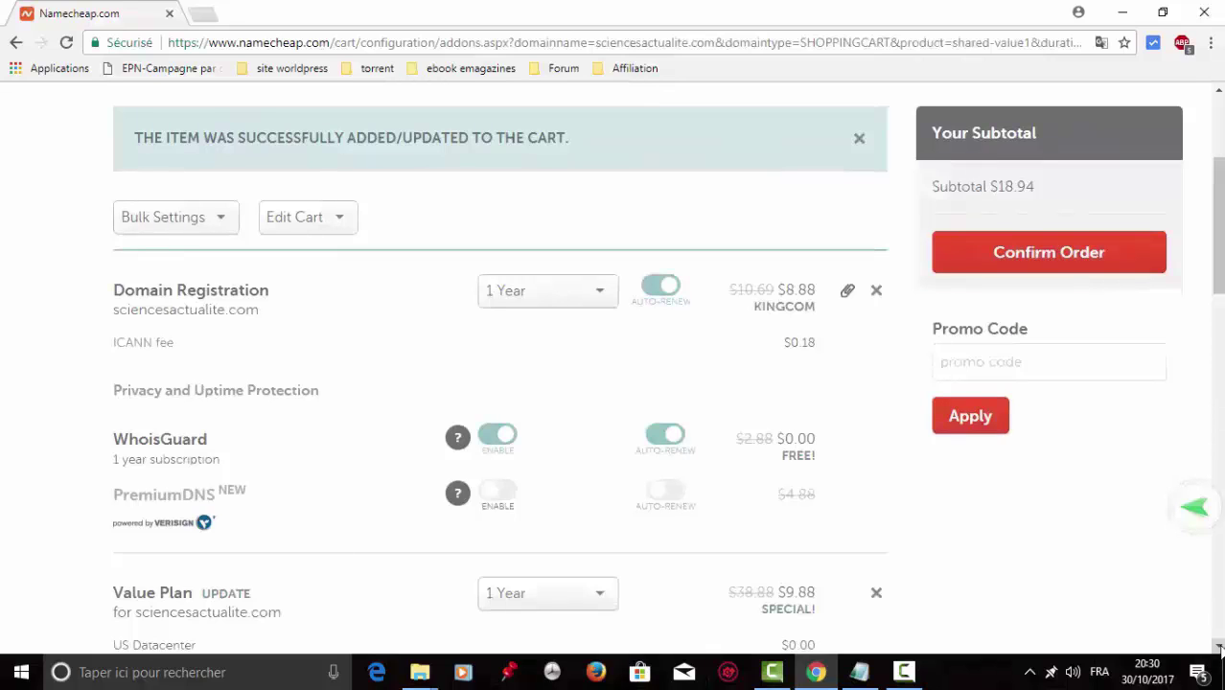
left_click(1218, 647)
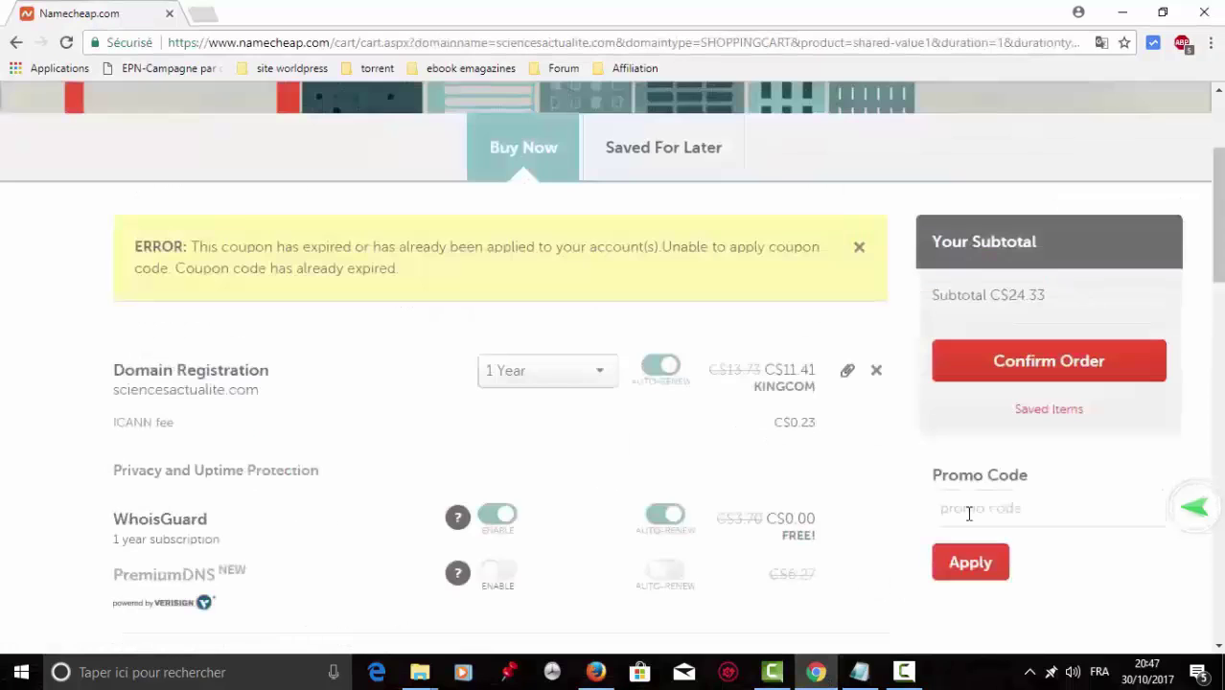
left_click(969, 514)
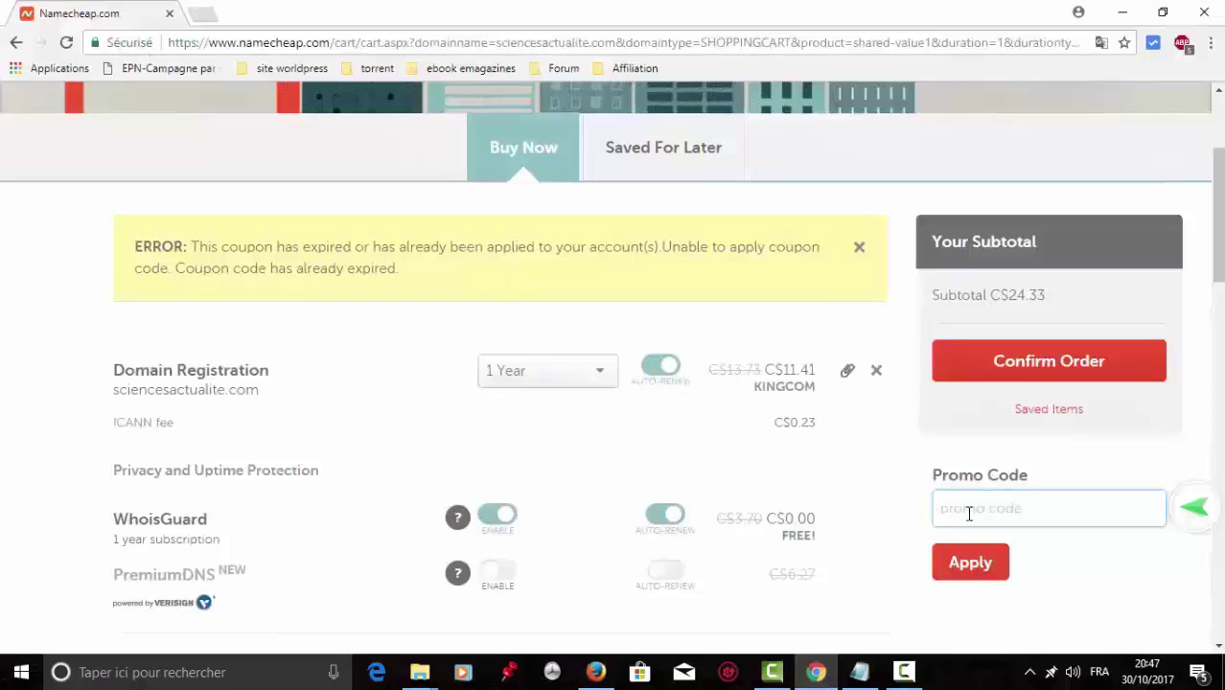
type("SRVRFEST")
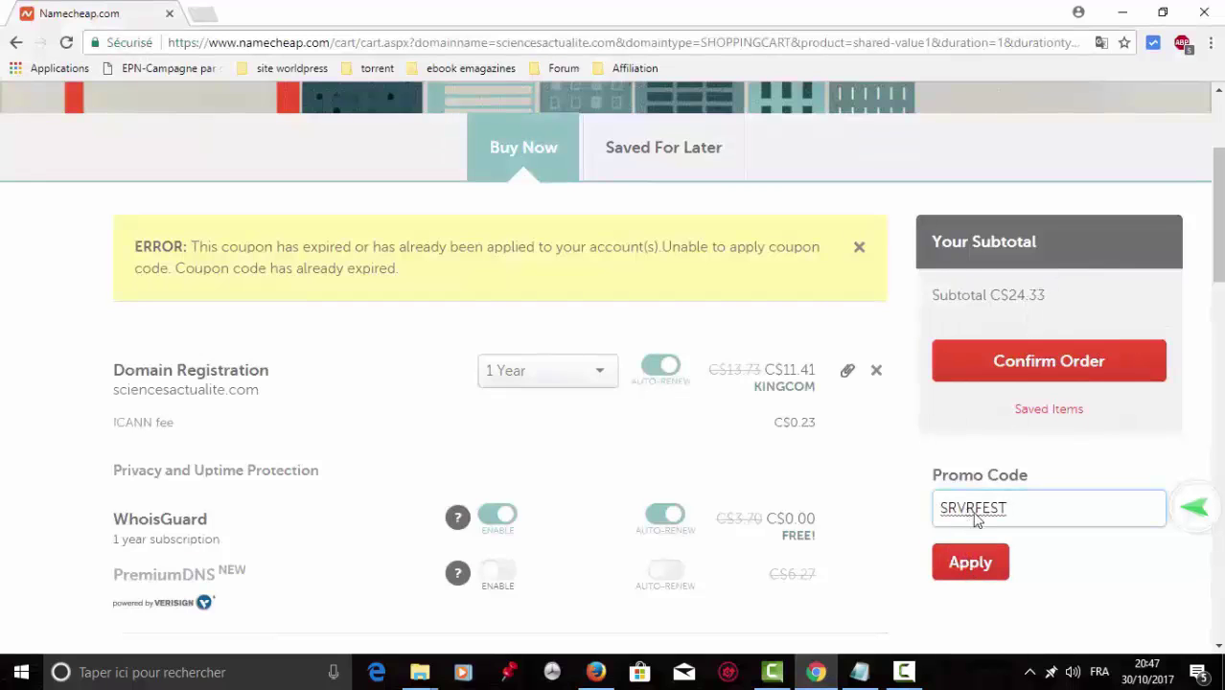
left_click(968, 564)
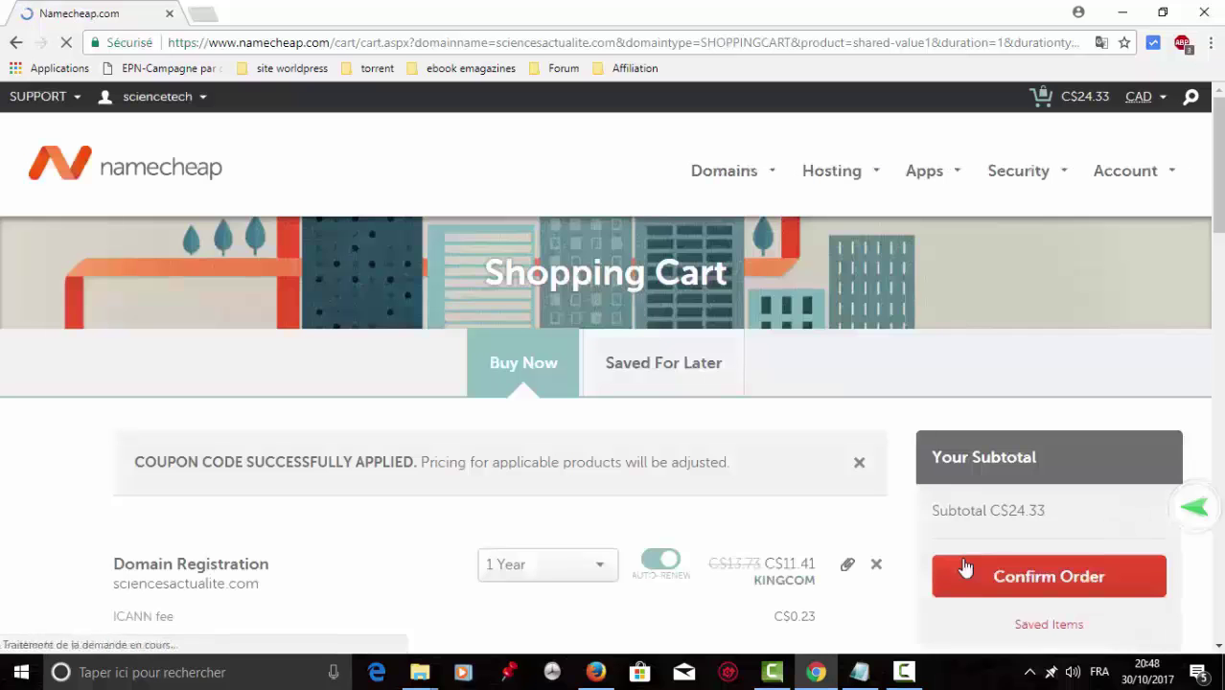
Confirm the order and look through the required fields of the account contact information form
left_click(961, 570)
scroll(1016, 364, "down", 2)
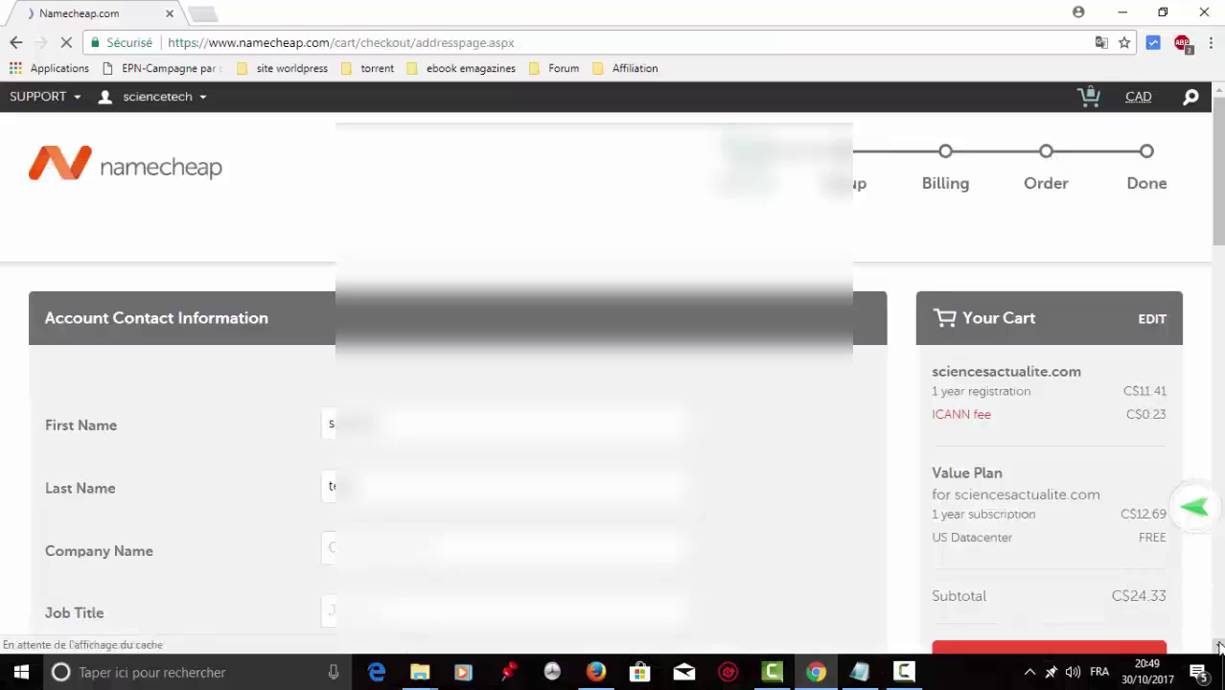
scroll(1219, 648, "down", 2)
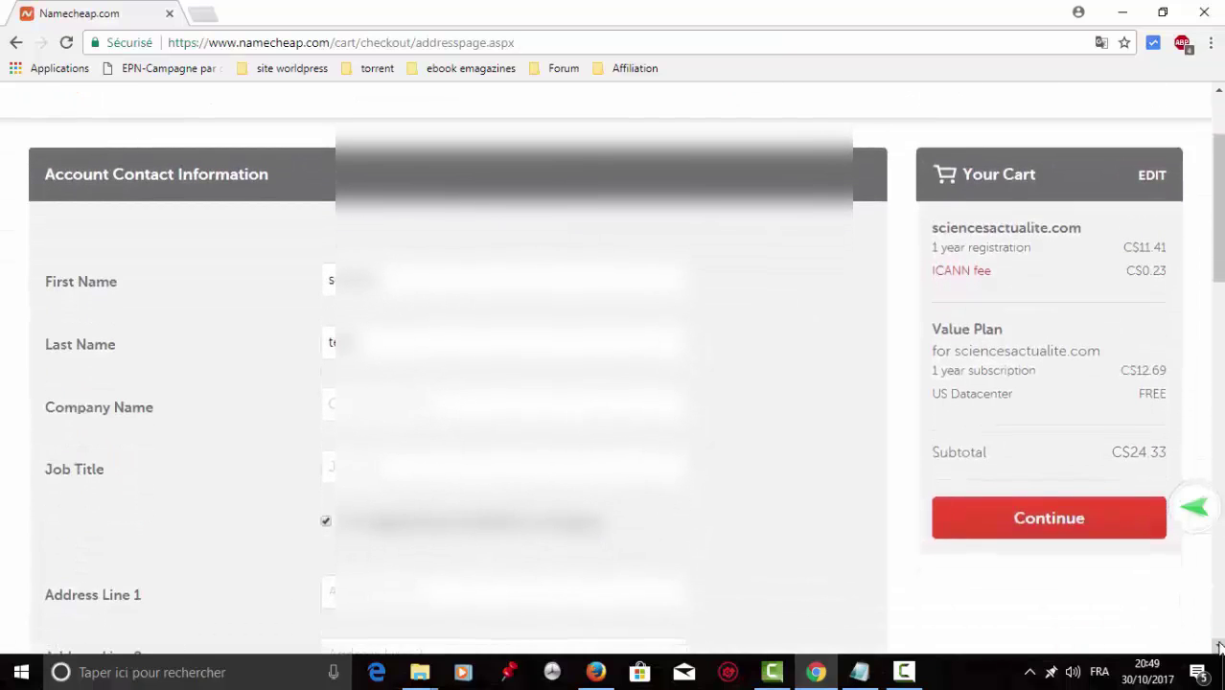
scroll(1219, 648, "down", 3)
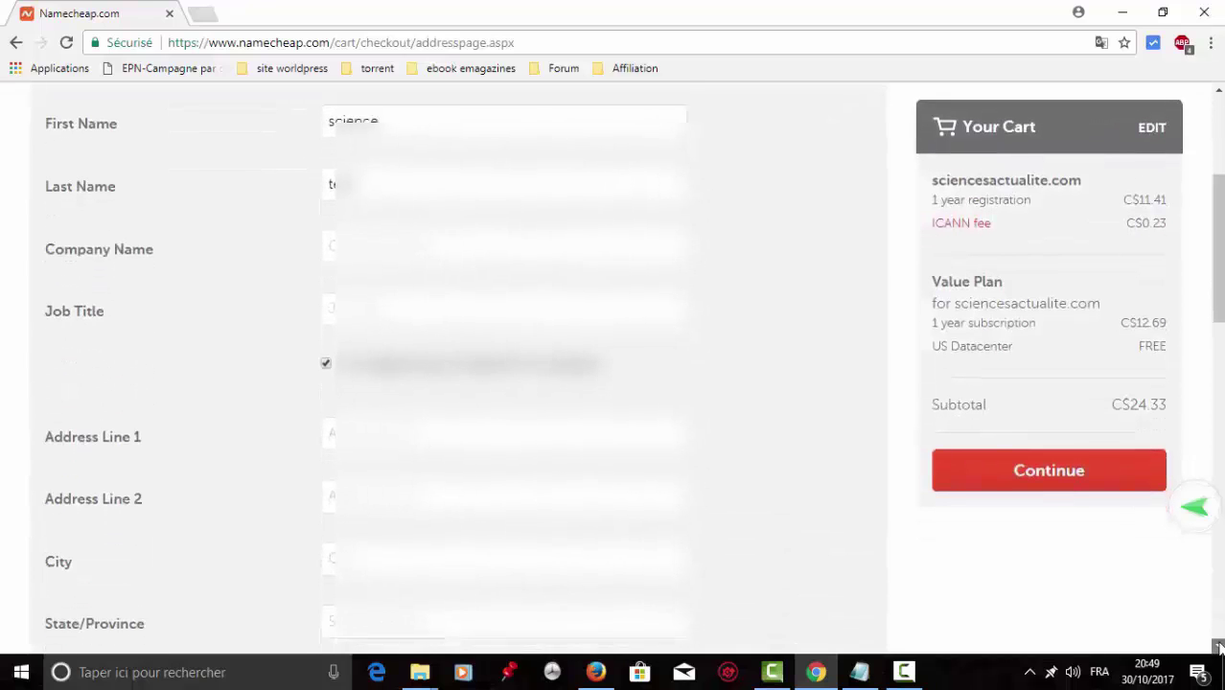
scroll(1219, 648, "down", 4)
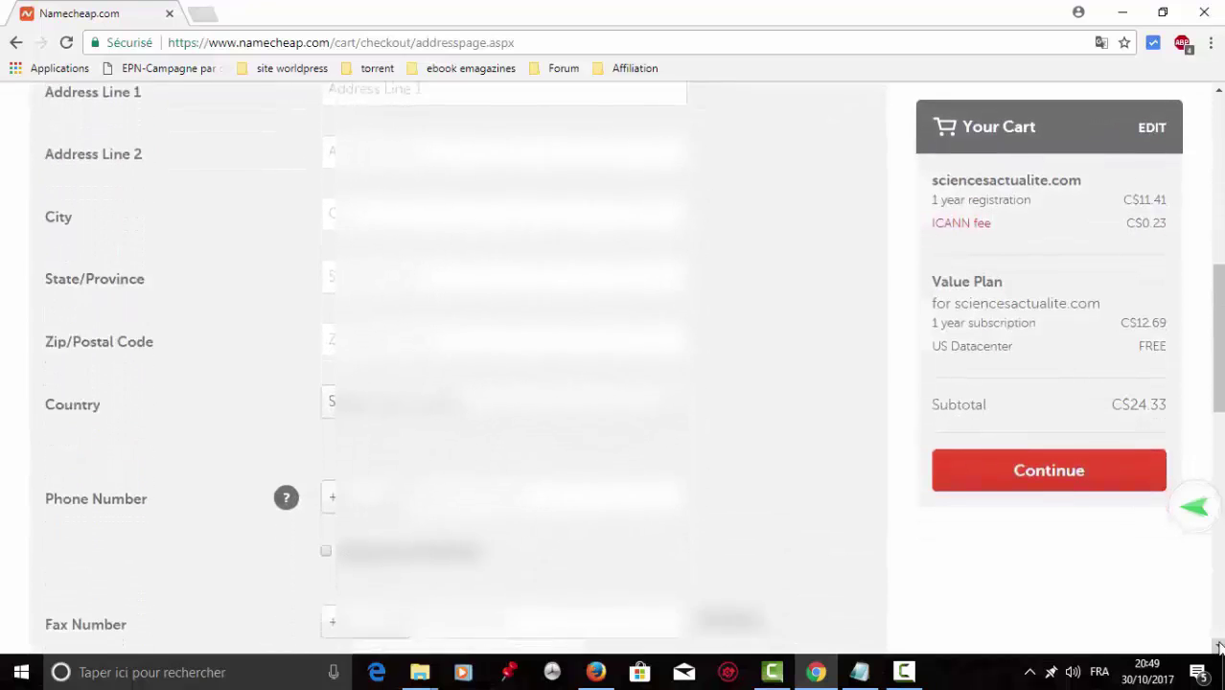
scroll(1219, 648, "down", 3)
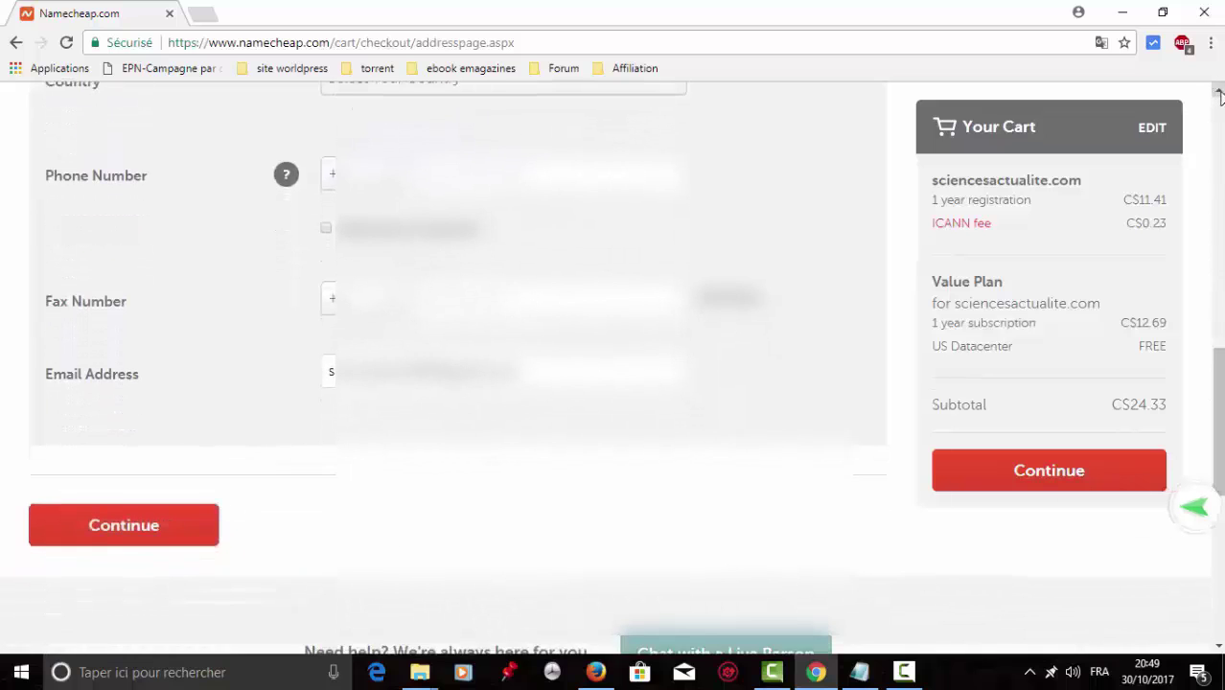
scroll(1220, 92, "up", 4)
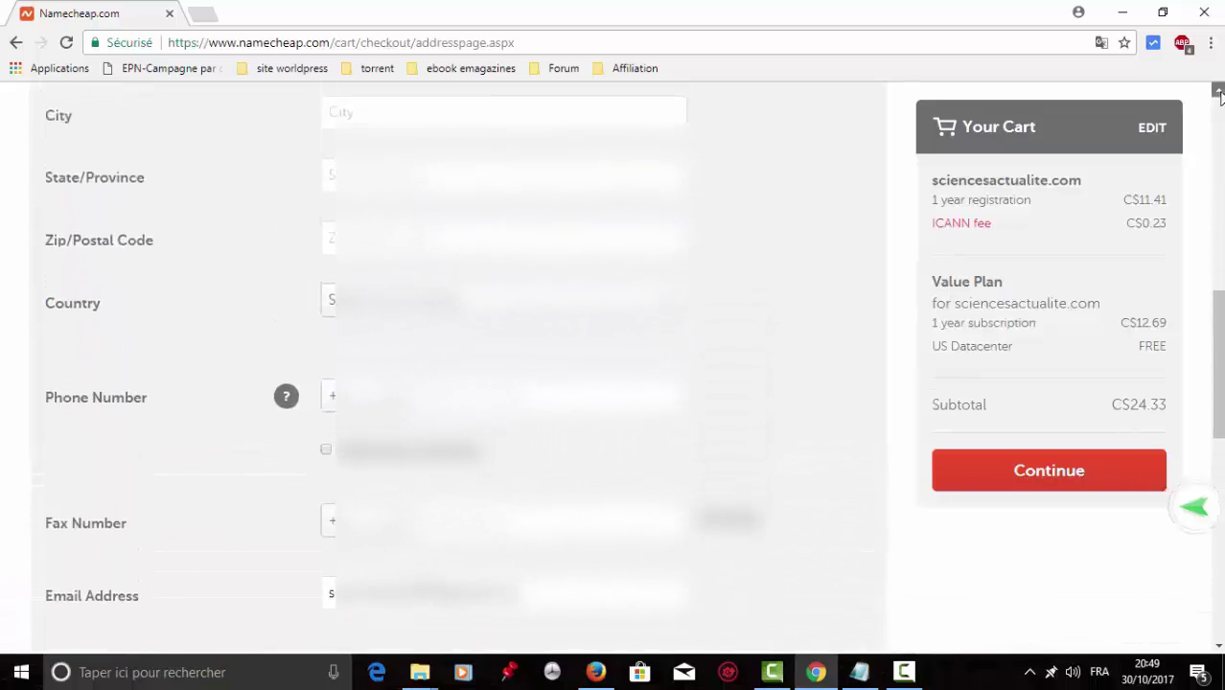
scroll(1219, 92, "up", 3)
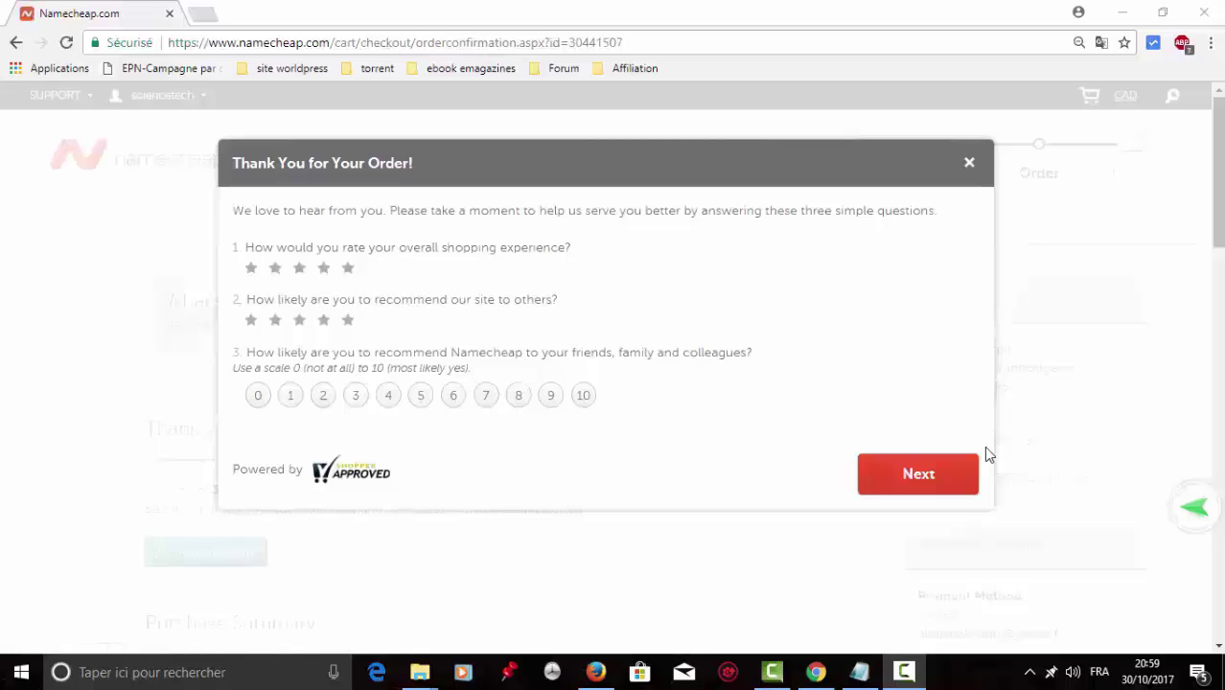
Rate the shopping experience and site recommendation five stars each, the likelihood of recommending Namecheap 8, and submit the survey answers
left_click(349, 269)
left_click(348, 320)
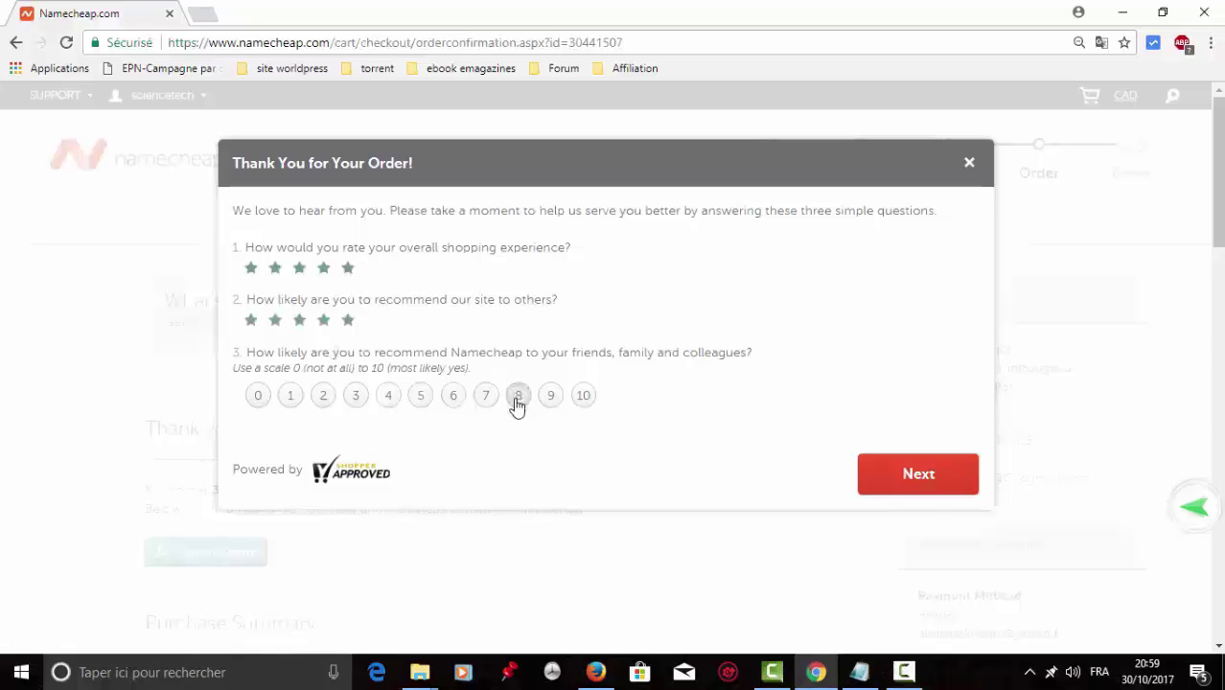
left_click(518, 403)
left_click(891, 482)
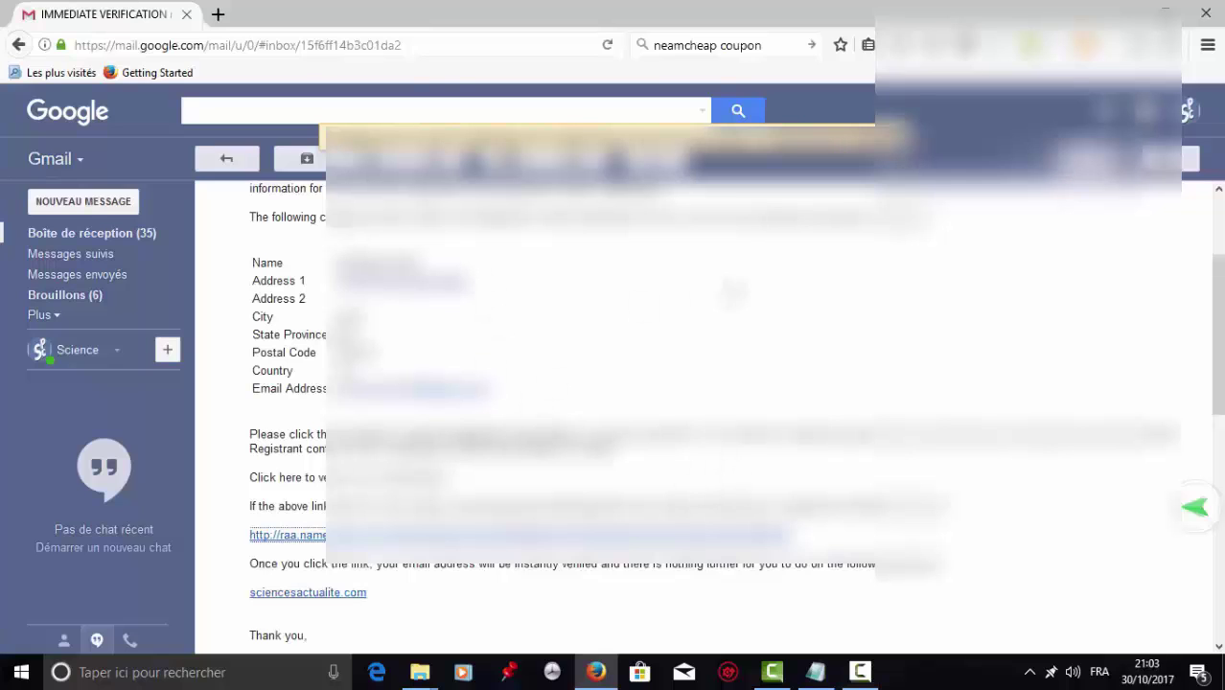
Verify the registrant contact through the confirmation link in Namecheap's verification e-mail in Gmail, and close the confirmation page
left_click(120, 238)
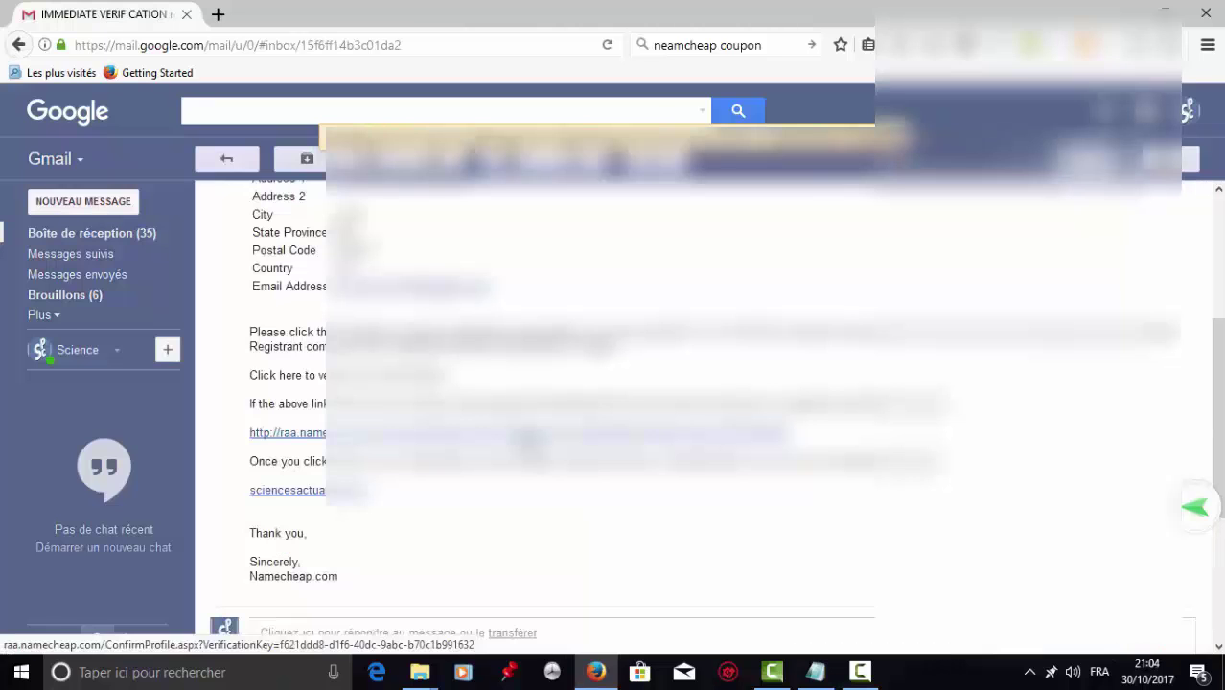
left_click(530, 437)
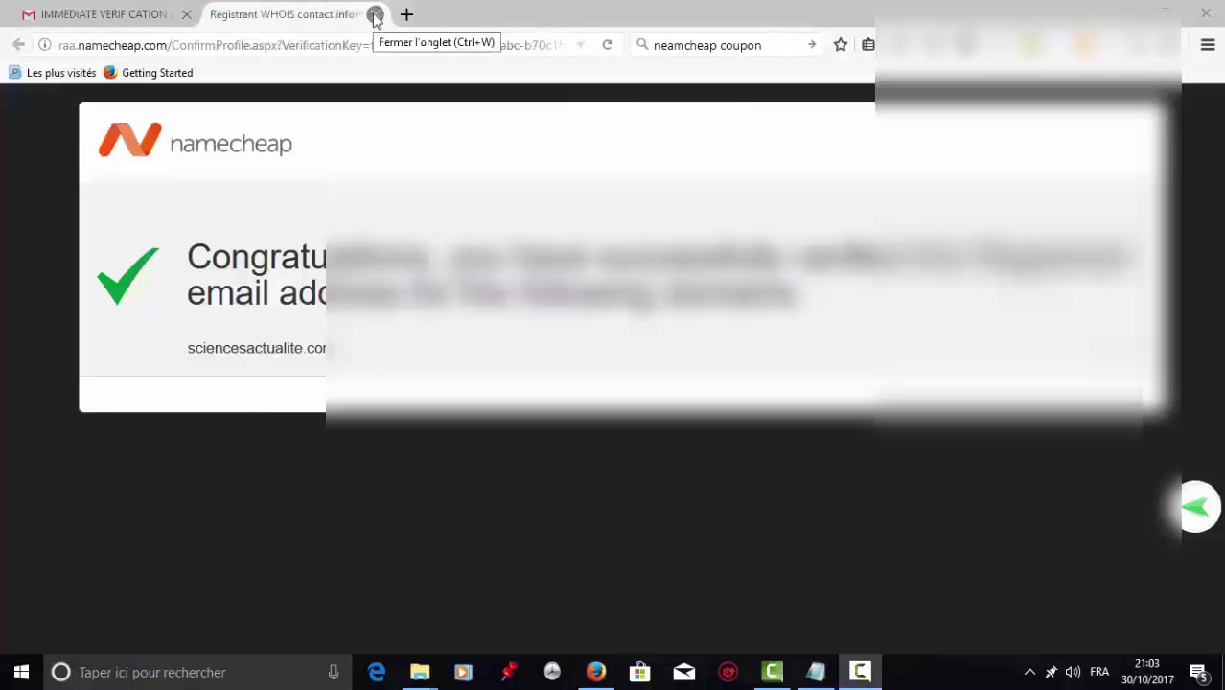
left_click(375, 14)
Open the sciencesactualite.com website from the link in the verification e-mail
scroll(308, 492, "down", 2)
left_click(308, 493)
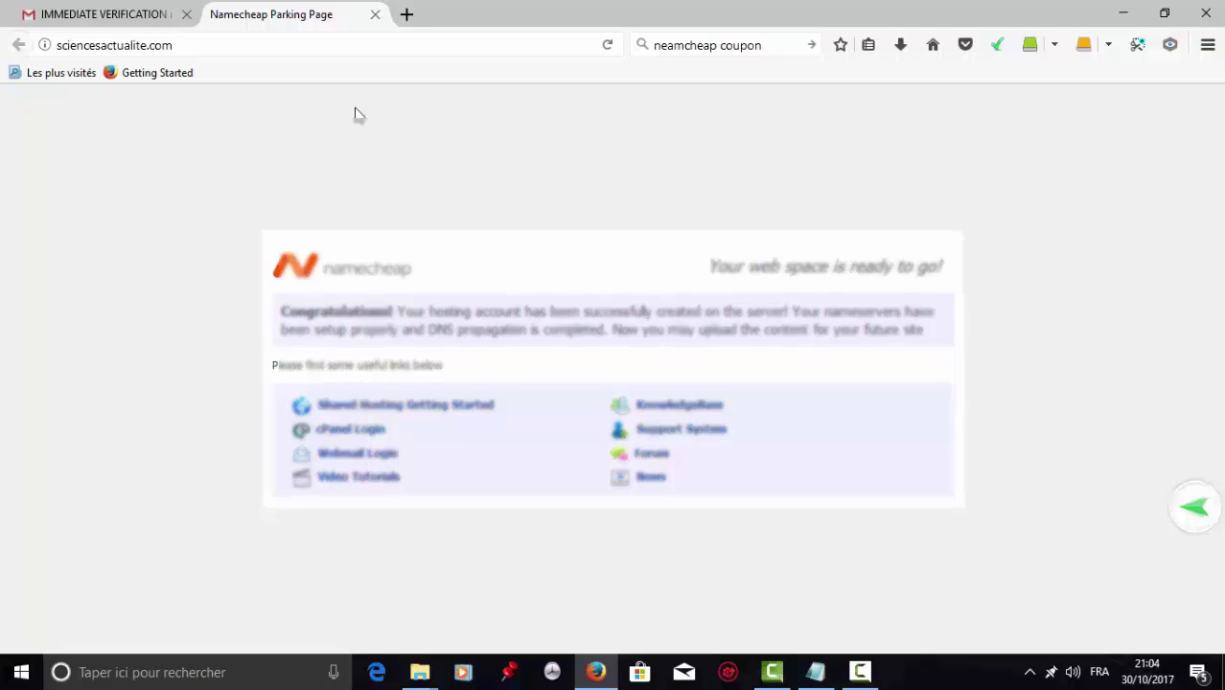
Close the parking page, open Namecheap's hosting welcome guide e-mail from the inbox and examine the hosting package information
left_click(375, 14)
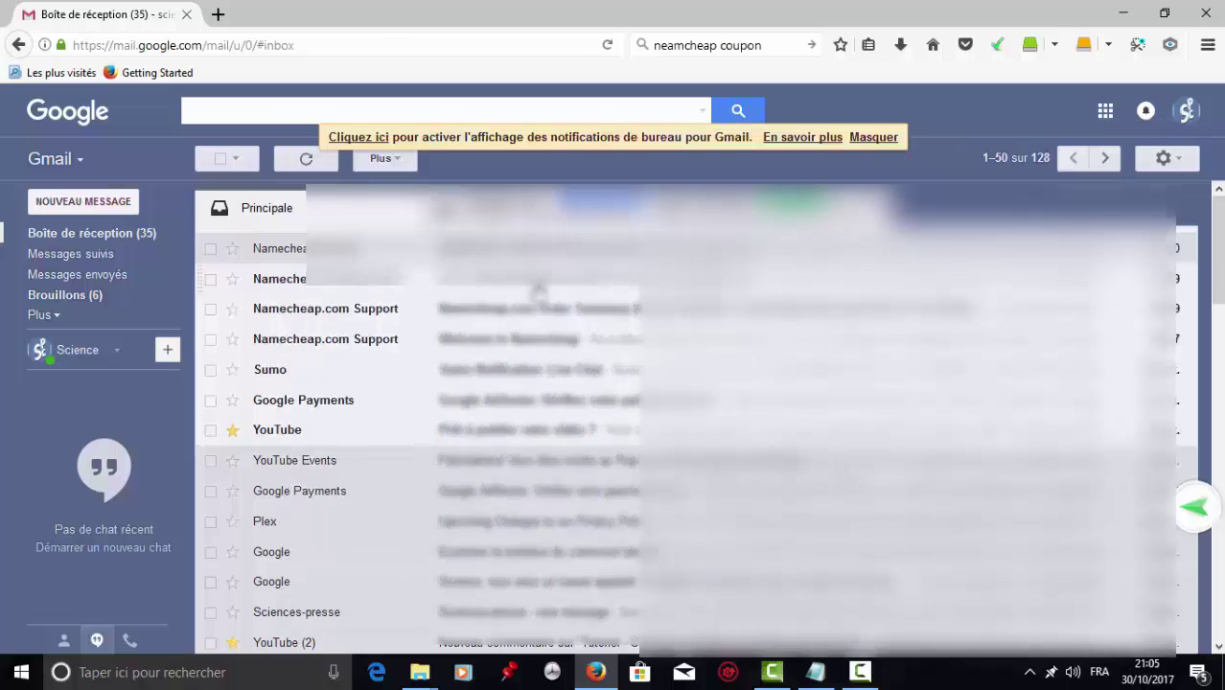
left_click(539, 282)
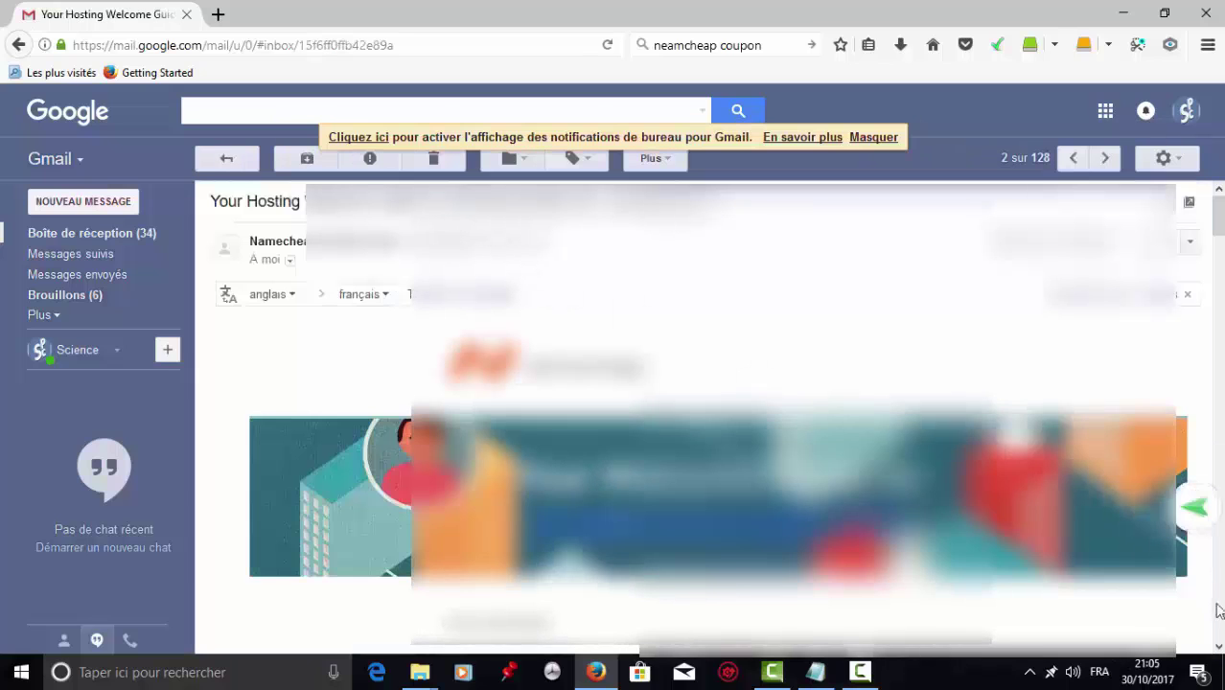
left_click(1217, 647)
left_click(1217, 647)
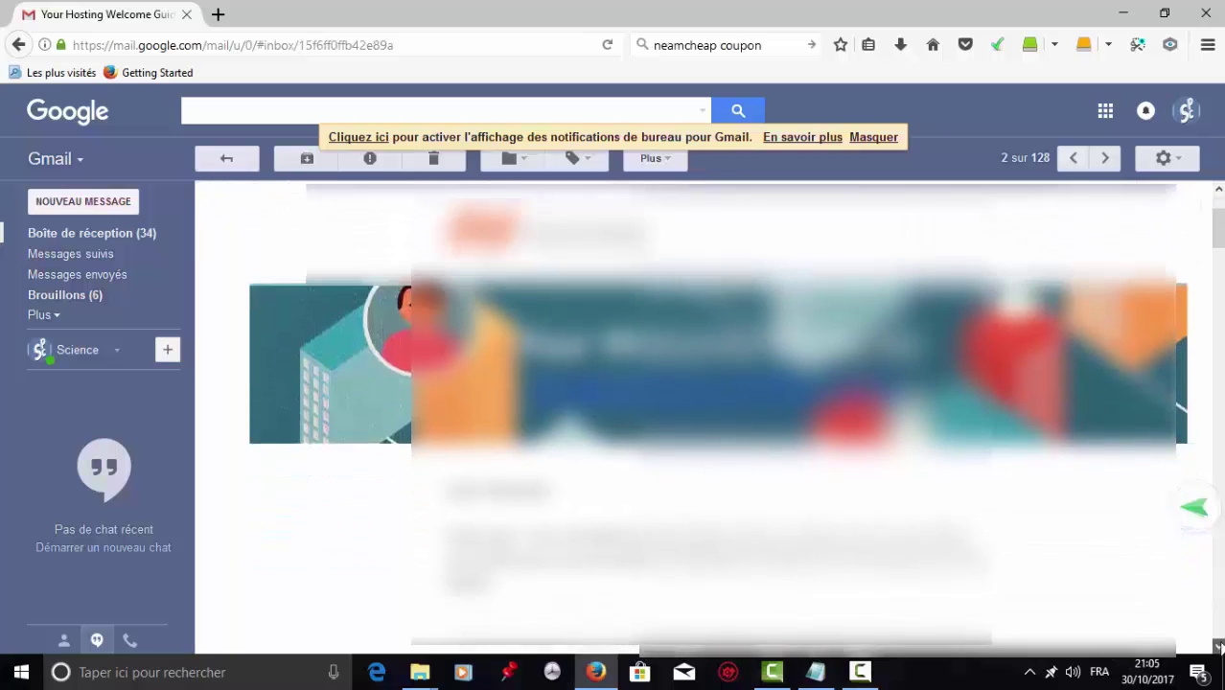
left_click(1217, 647)
left_click(1217, 647)
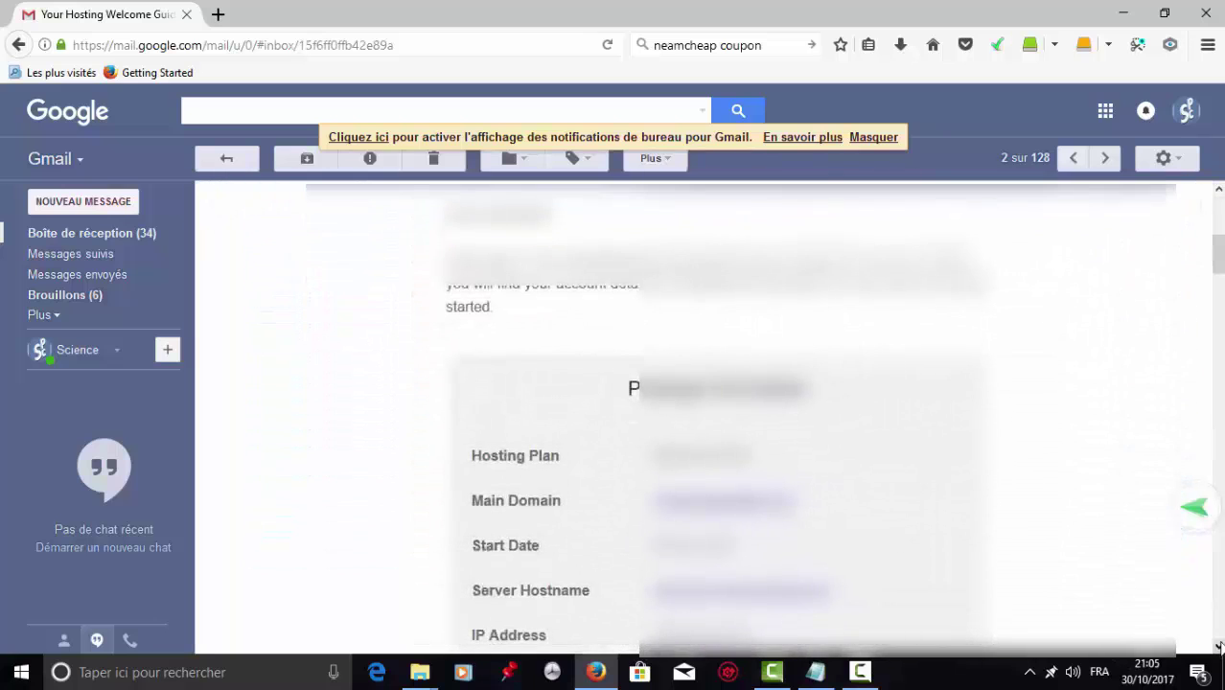
left_click(1217, 647)
left_click(1217, 647)
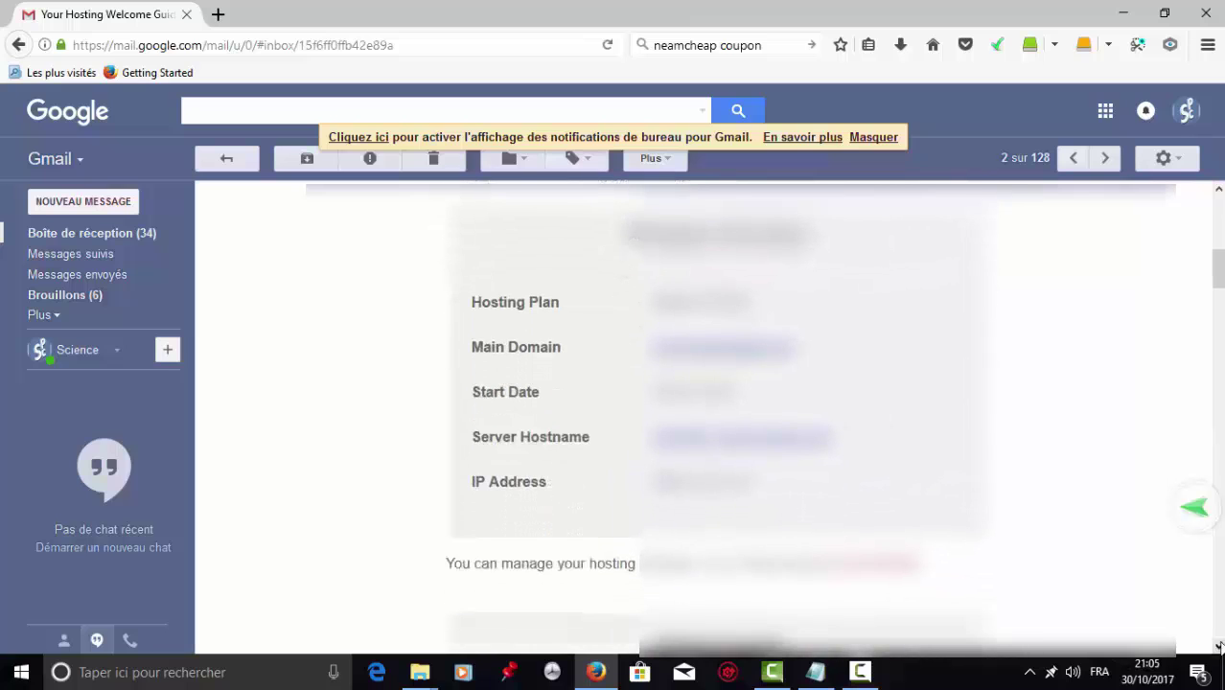
Examine the cPanel login details, domain setup instructions and nameservers in the hosting welcome e-mail
left_click(1218, 647)
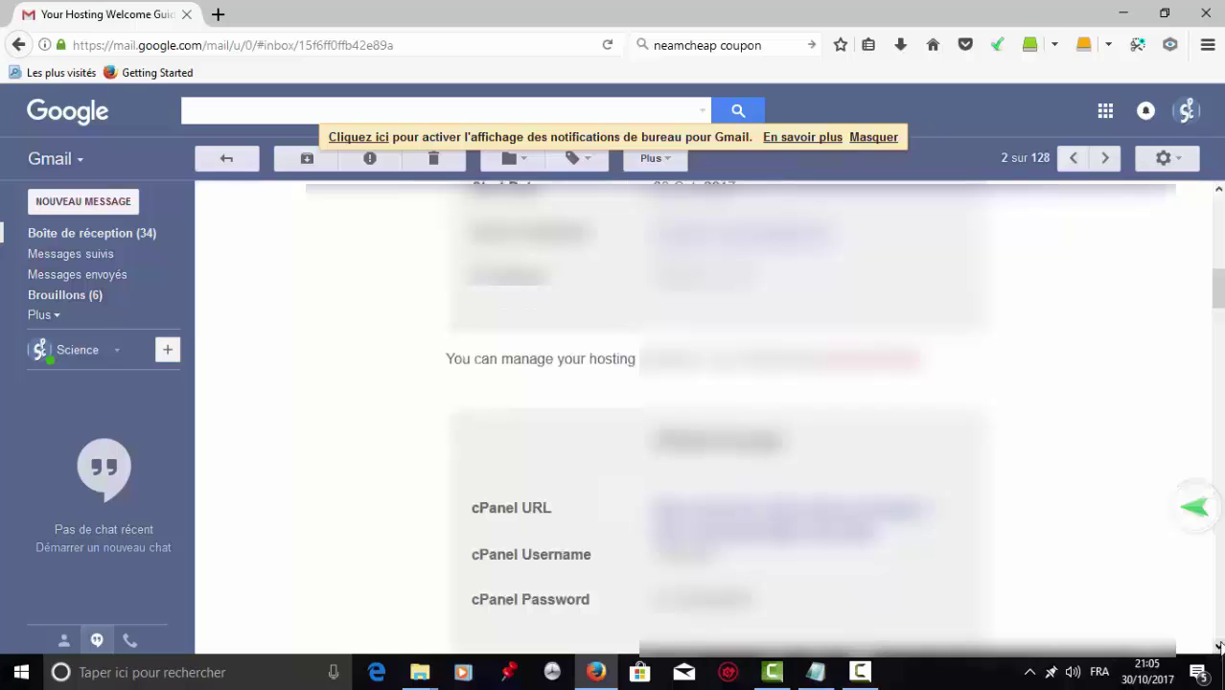
left_click(1217, 647)
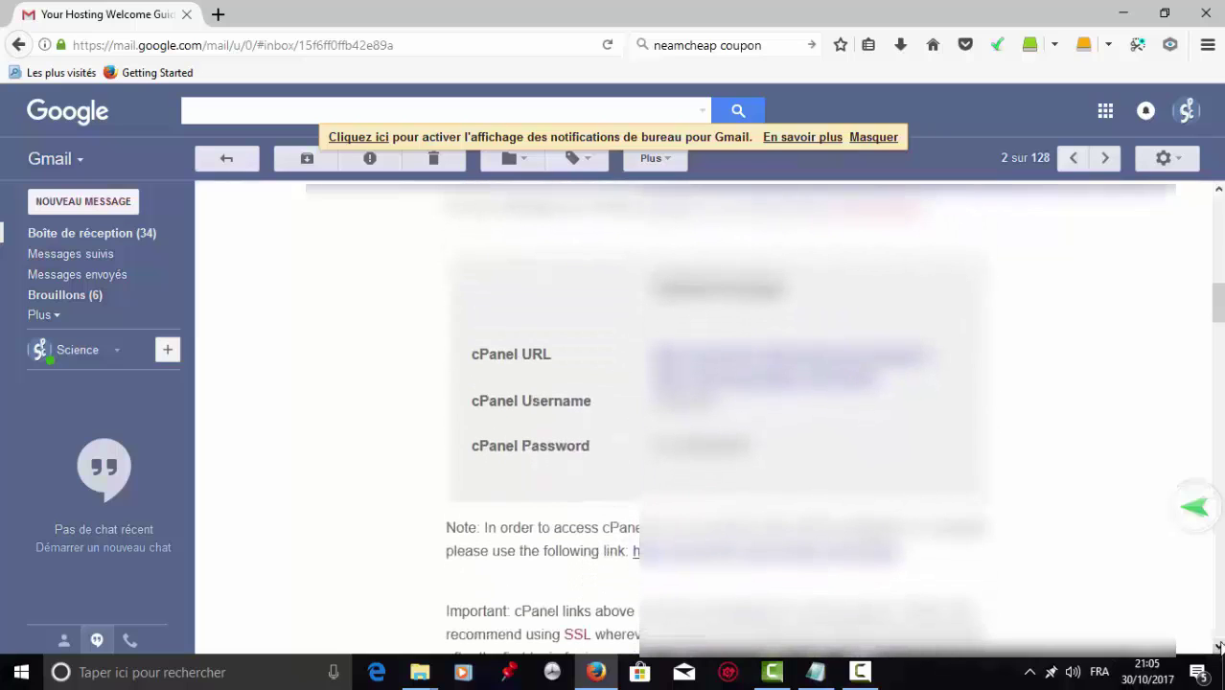
left_click(1217, 647)
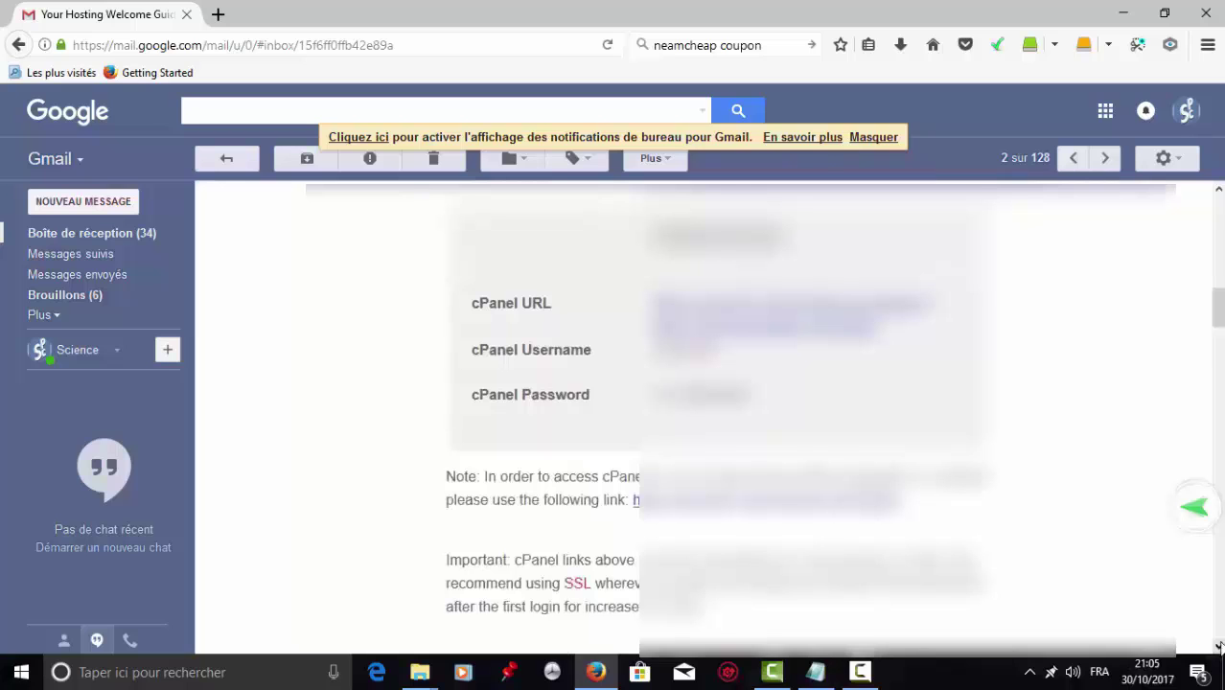
left_click(1217, 647)
left_click(1217, 647)
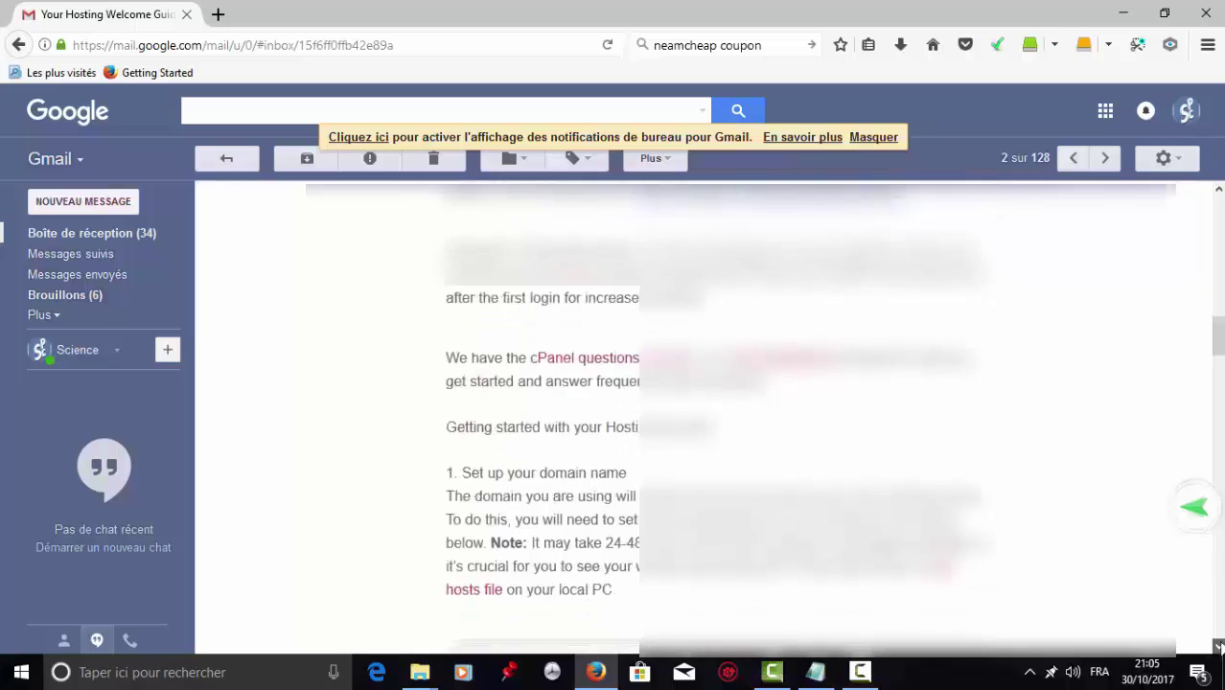
left_click(1217, 647)
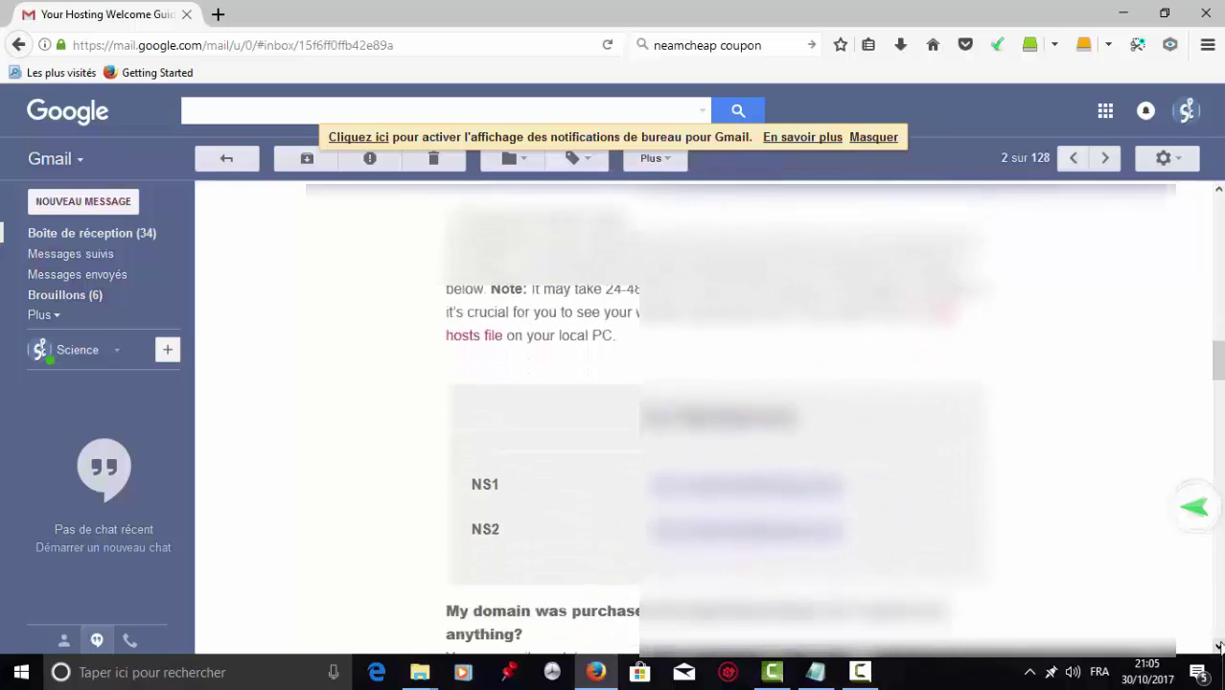
left_click(1217, 647)
left_click(1217, 647)
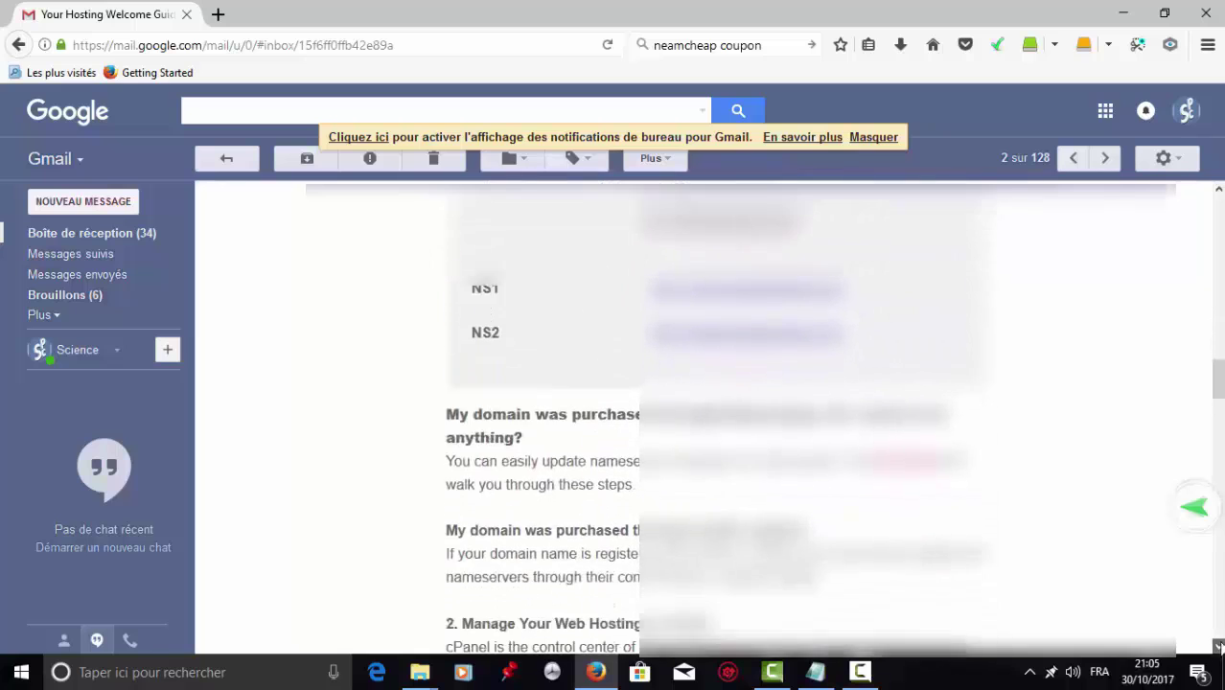
left_click(1217, 646)
left_click(1217, 647)
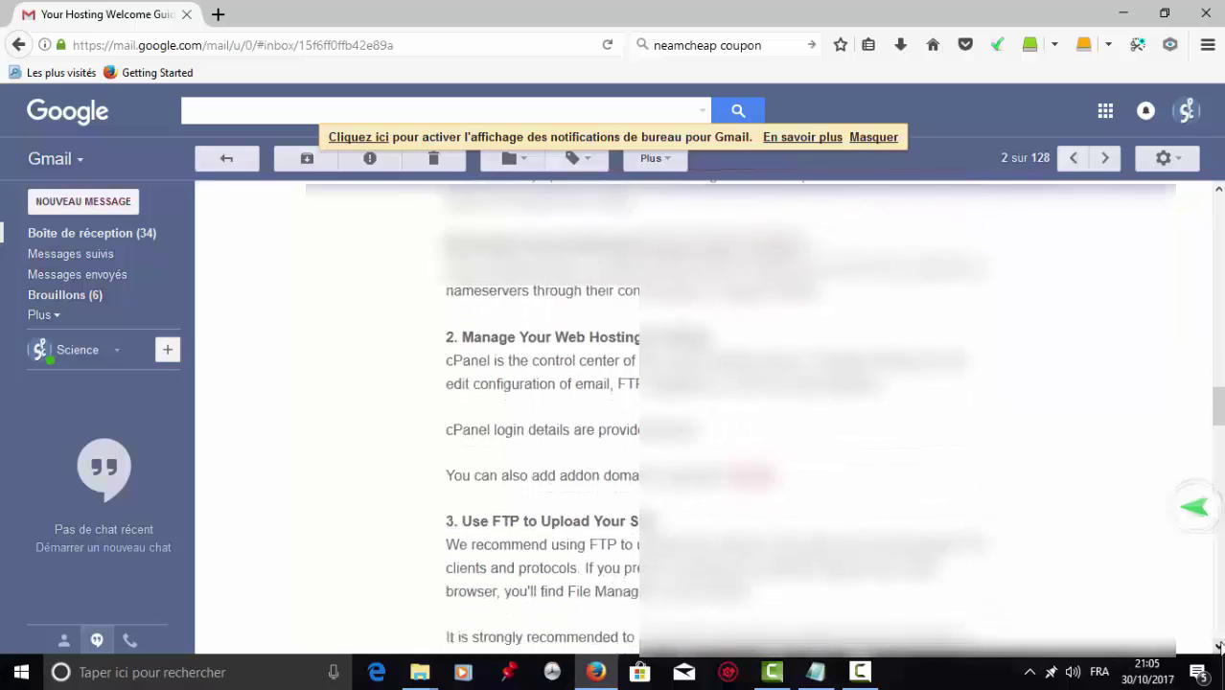
Examine the SFTP and FTP connection details, then the application, e-mail account and support sections of the welcome e-mail
left_click(1217, 647)
left_click(1217, 647)
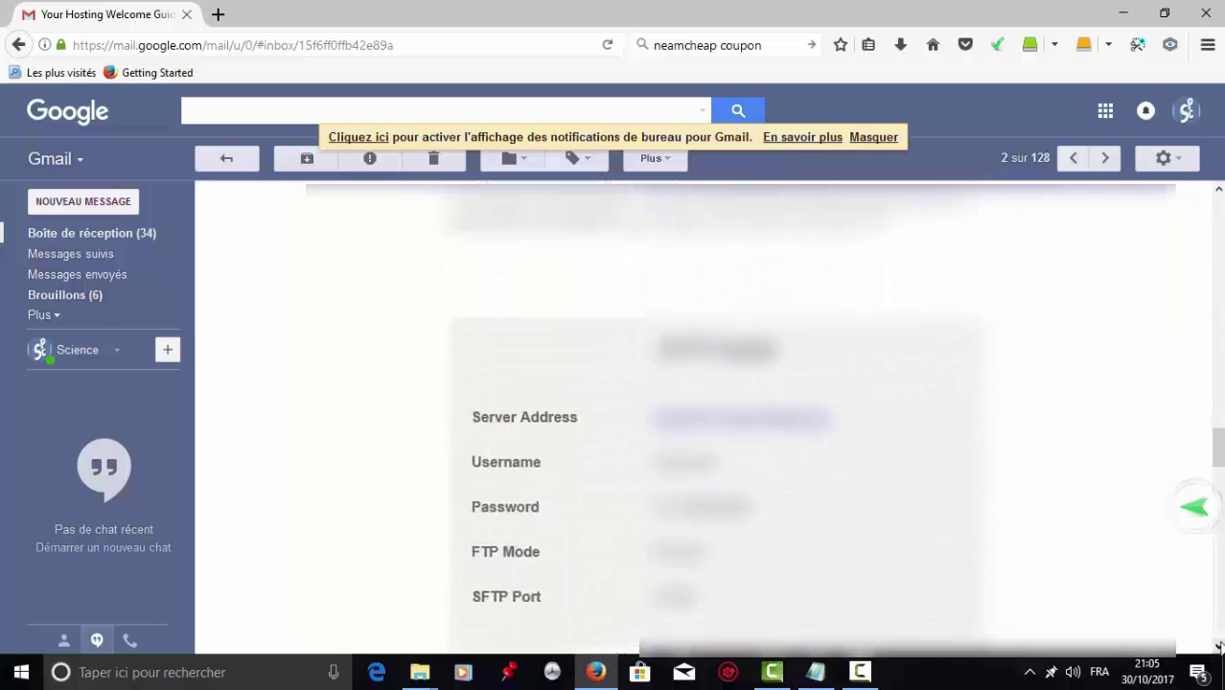
left_click(1218, 647)
left_click(1217, 647)
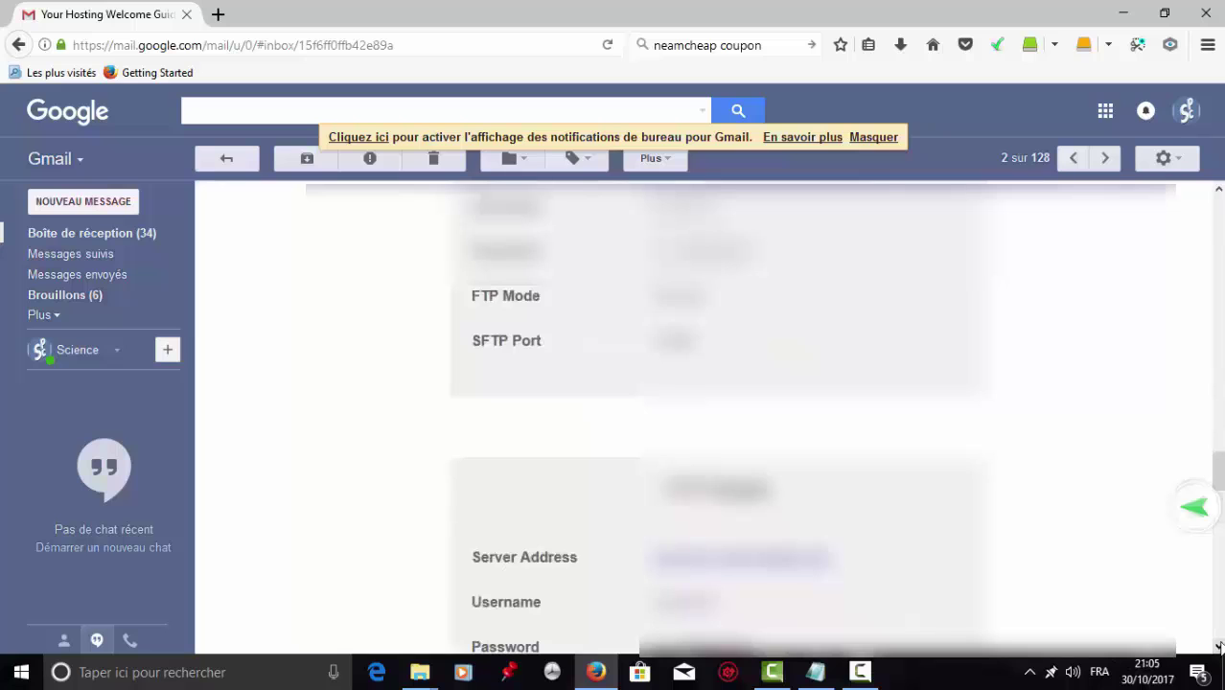
left_click(1218, 647)
left_click(1217, 647)
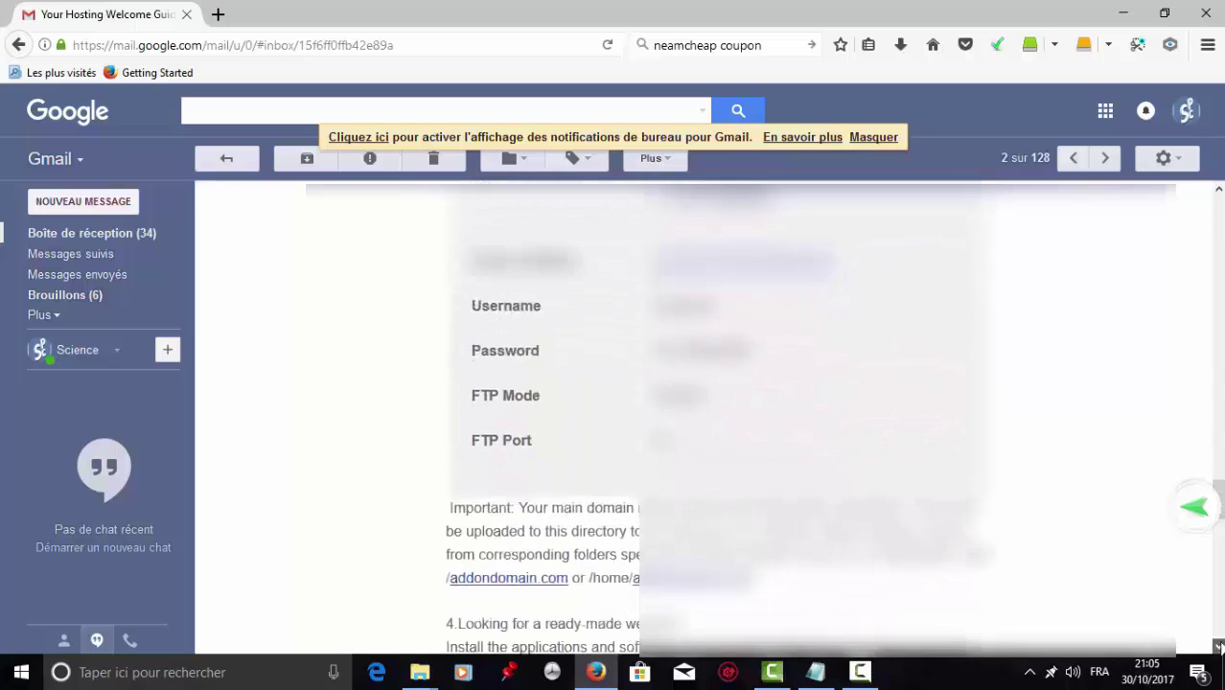
left_click(1217, 647)
left_click(1218, 647)
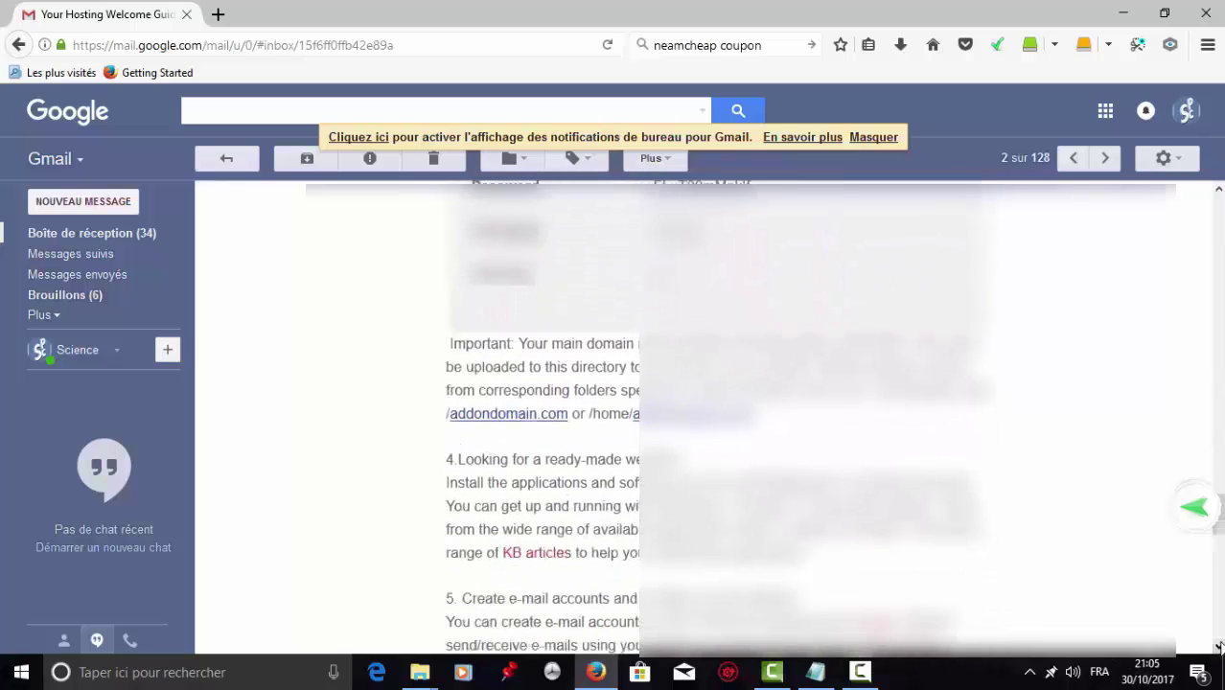
left_click(1217, 647)
left_click(1217, 647)
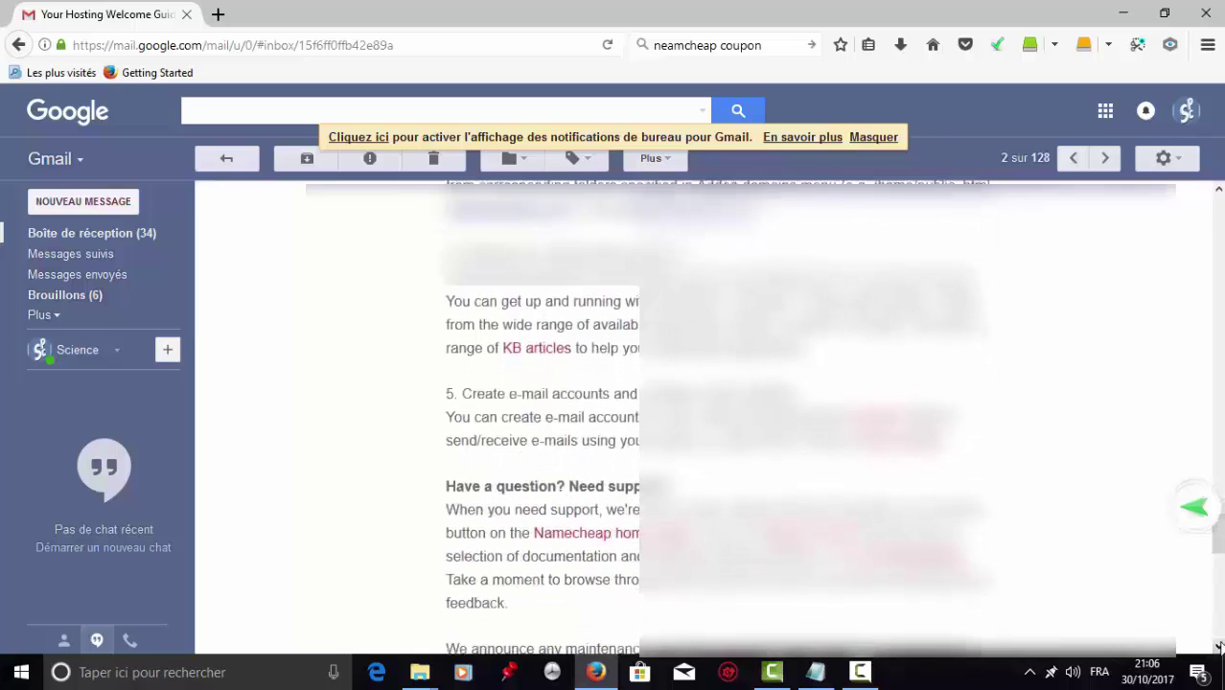
left_click(1217, 647)
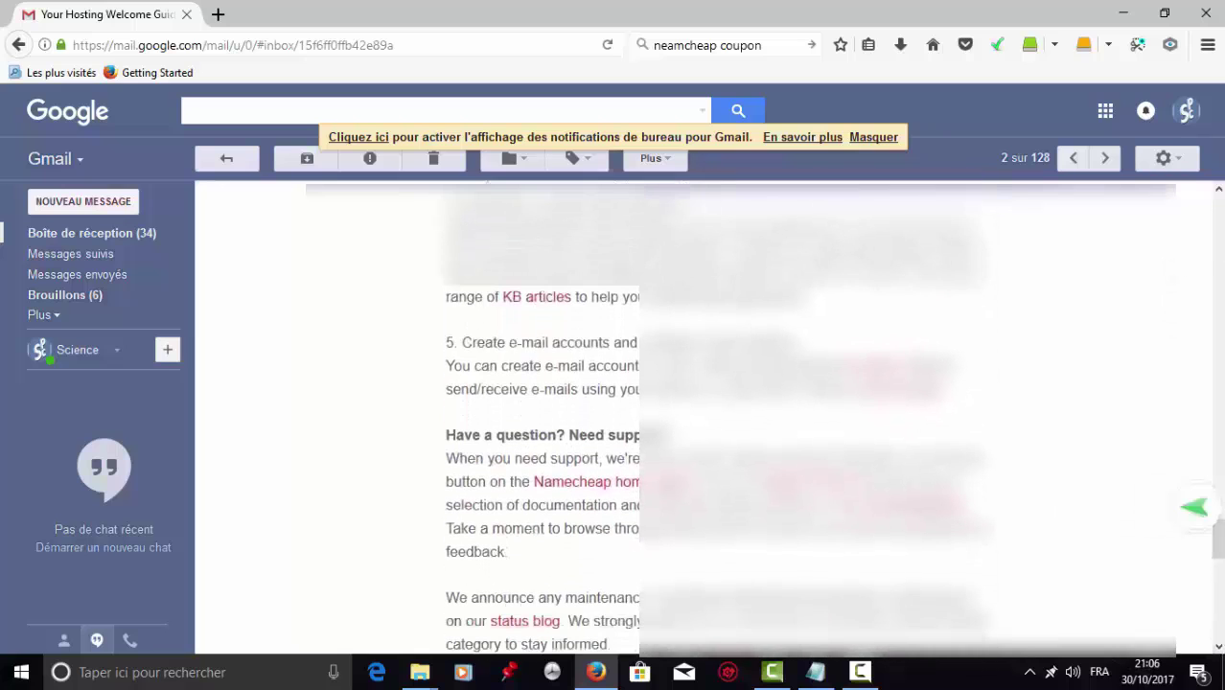